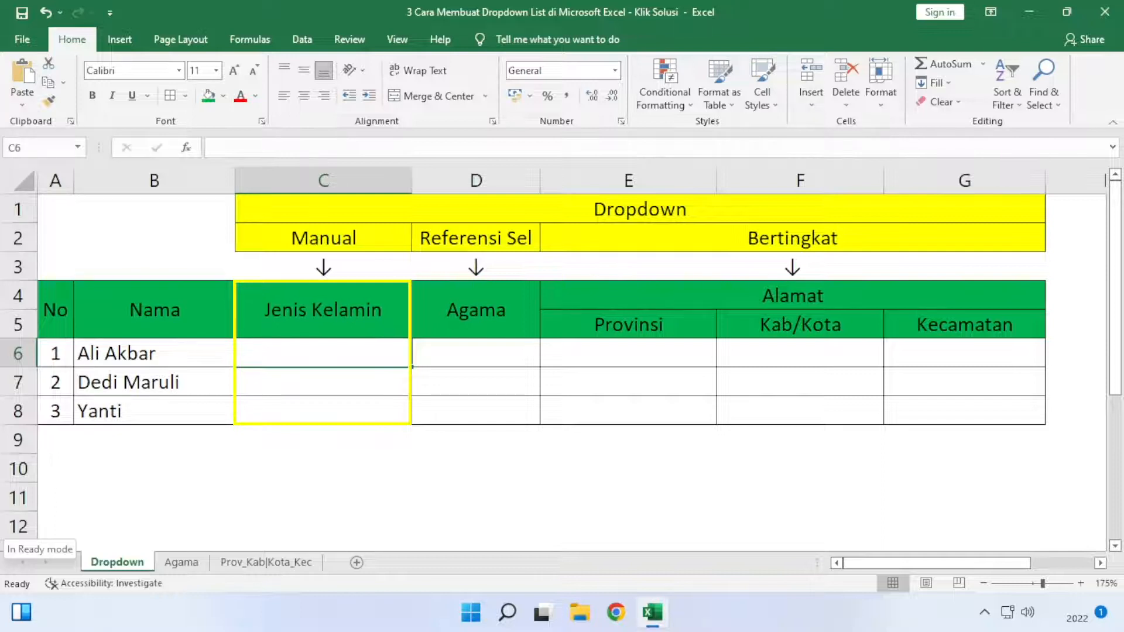
- Restrict the Jenis Kelamin cells C6:C8 to a validation list with the source Laki-laki;Perempuan
drag(369, 359, 367, 405)
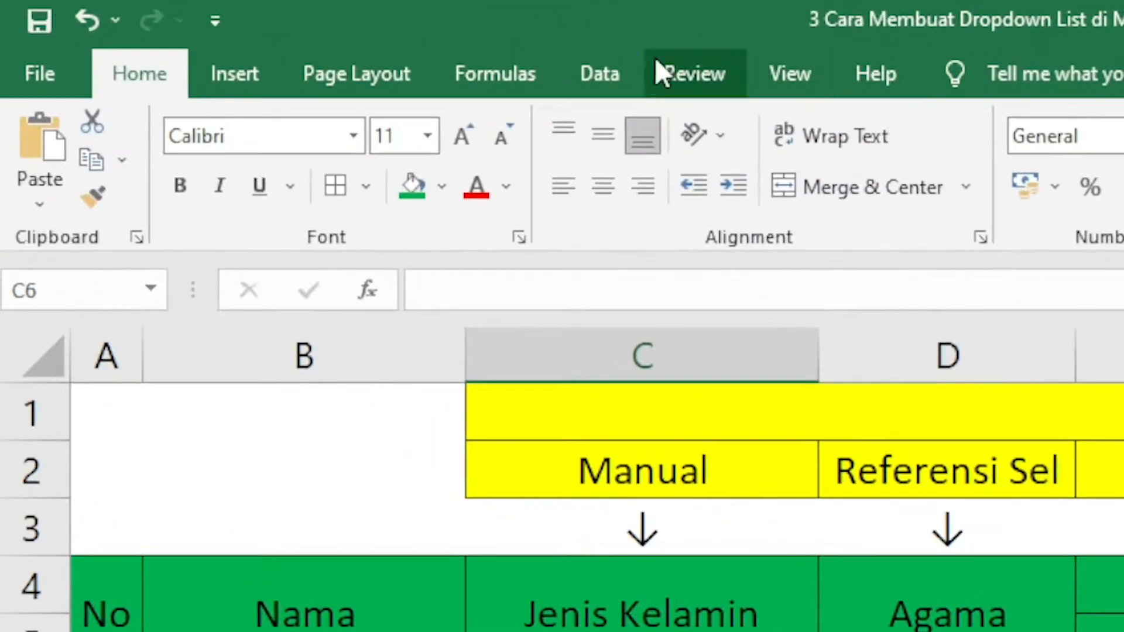
click(610, 66)
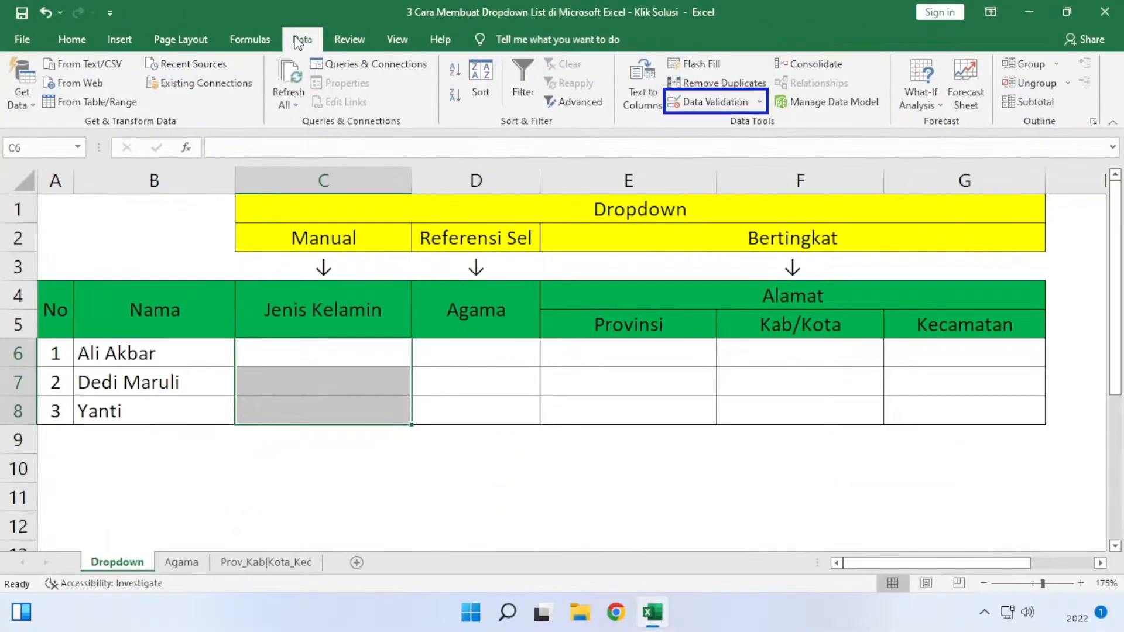
click(712, 105)
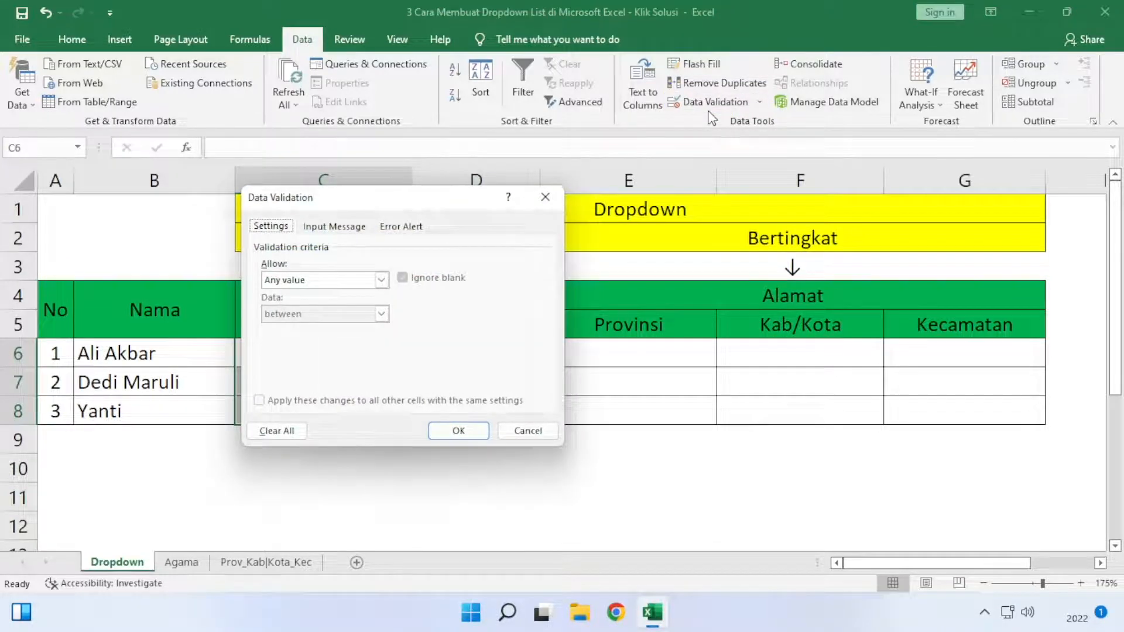
click(382, 280)
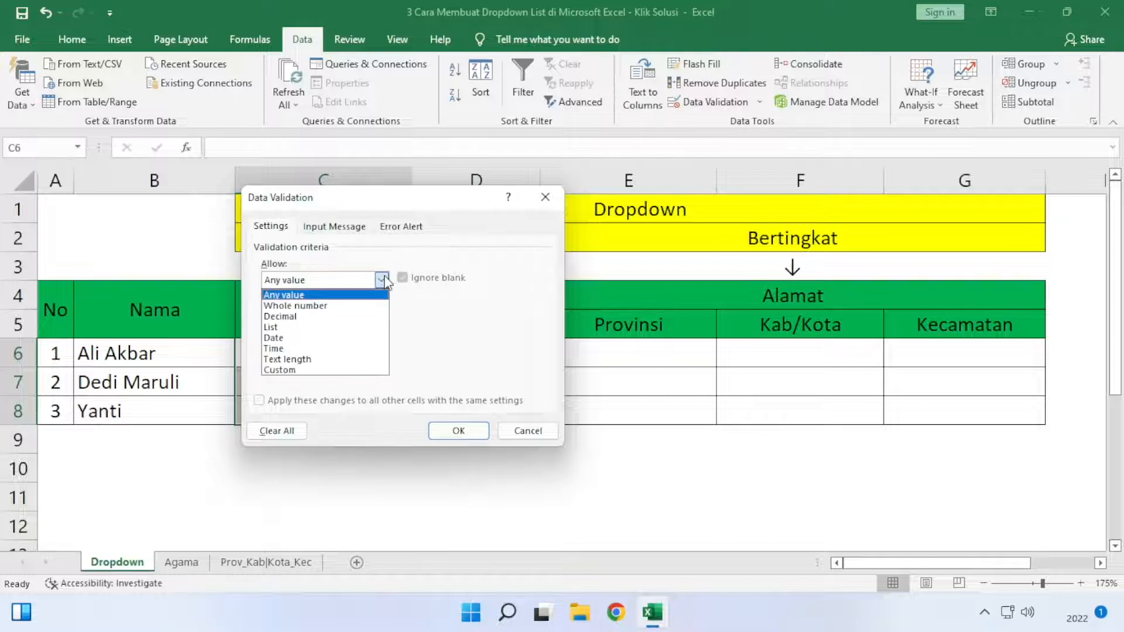
click(355, 327)
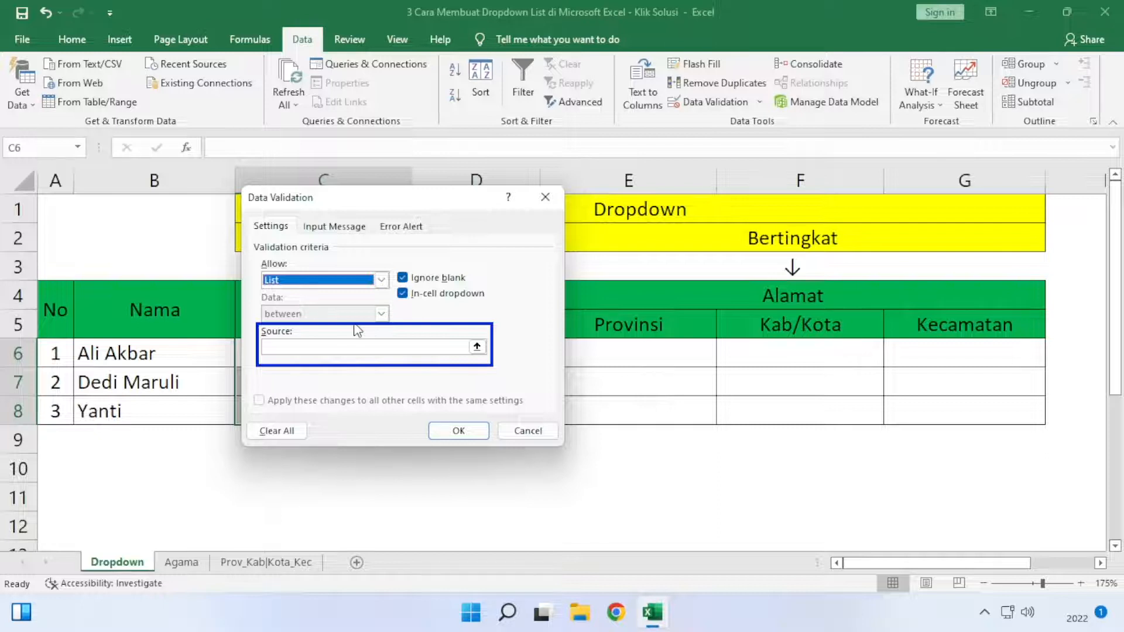
click(367, 346)
text(Laki-laki)
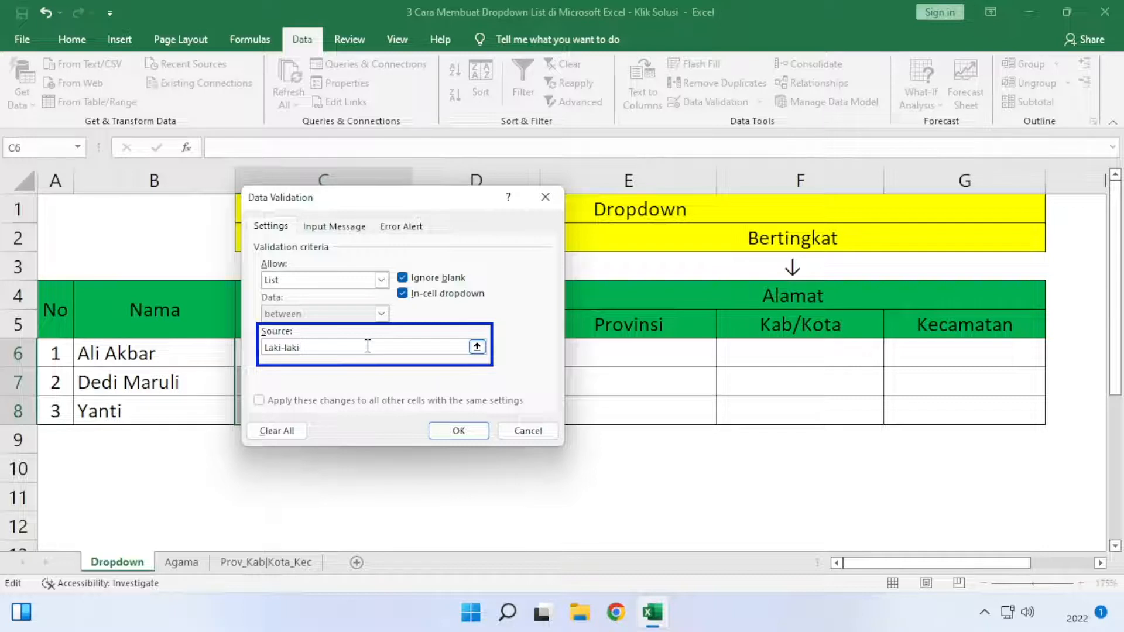
text(;Perempuan)
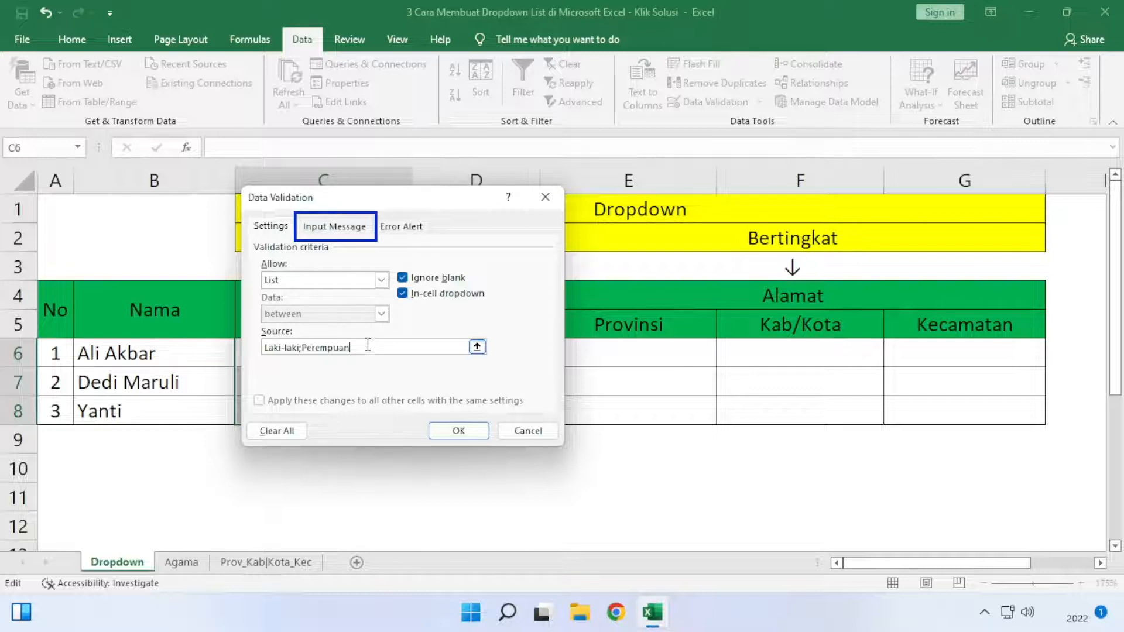
- Add an input message to the validation with the title Pilih and the text Jenis Kelamin
click(355, 228)
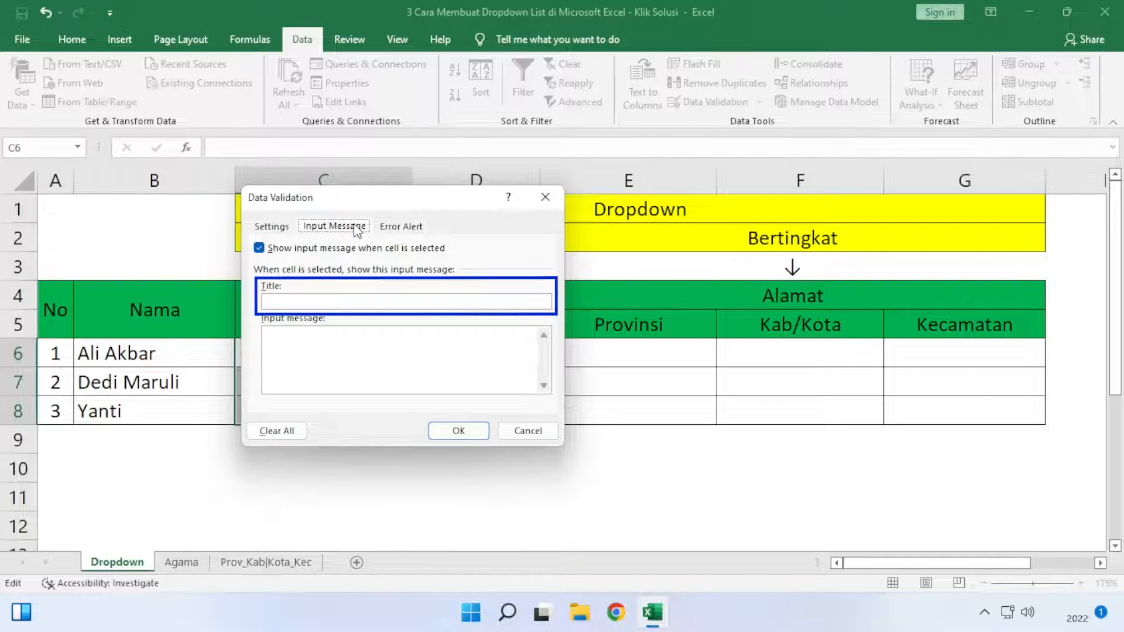
click(341, 300)
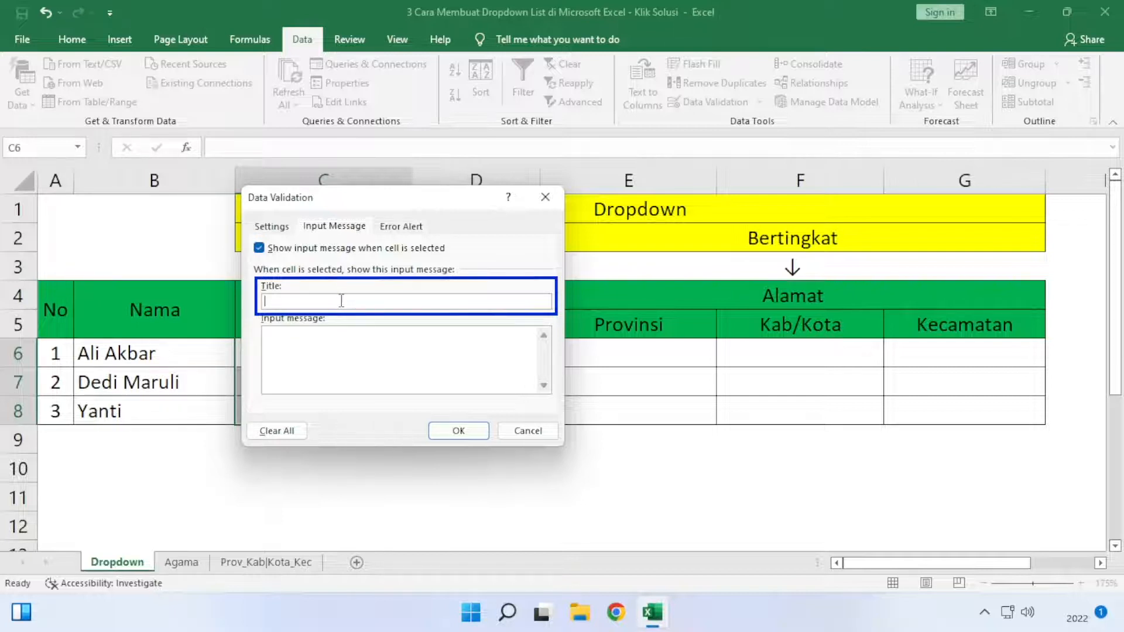
text(Pilih)
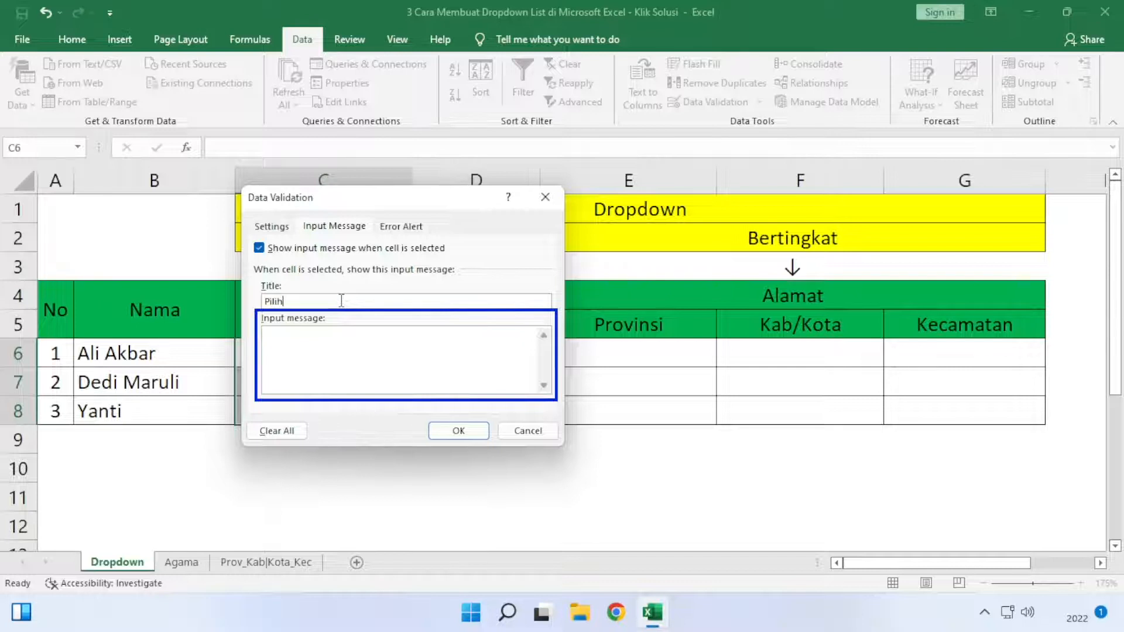
click(330, 342)
text(Jenis Kelamin)
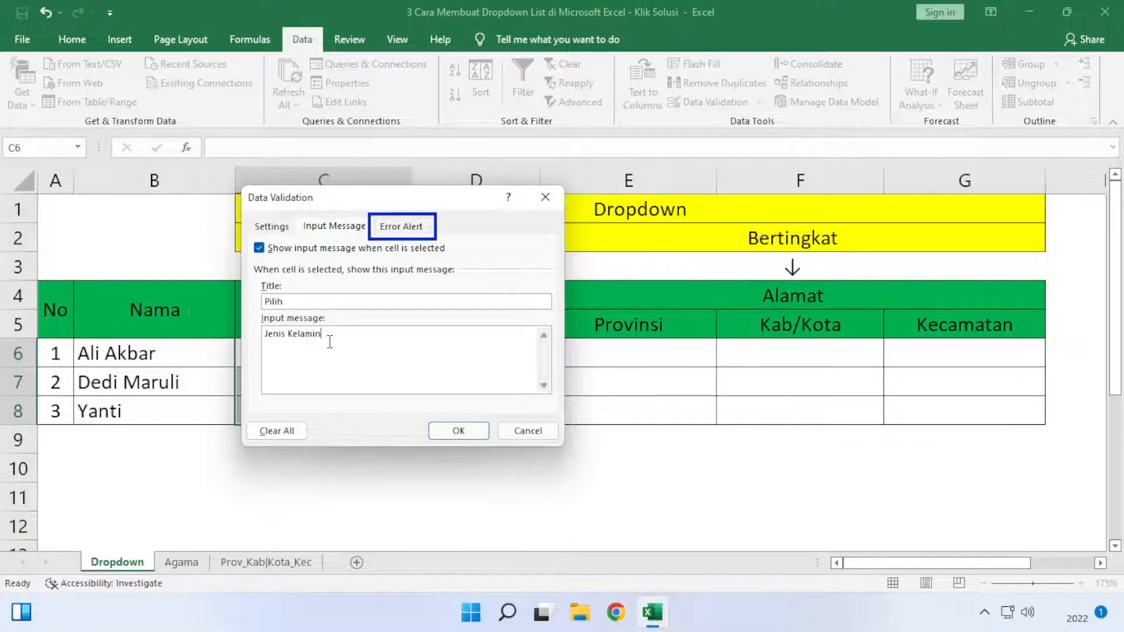
- Set the title of the validation's error alert to Peringatan
click(418, 231)
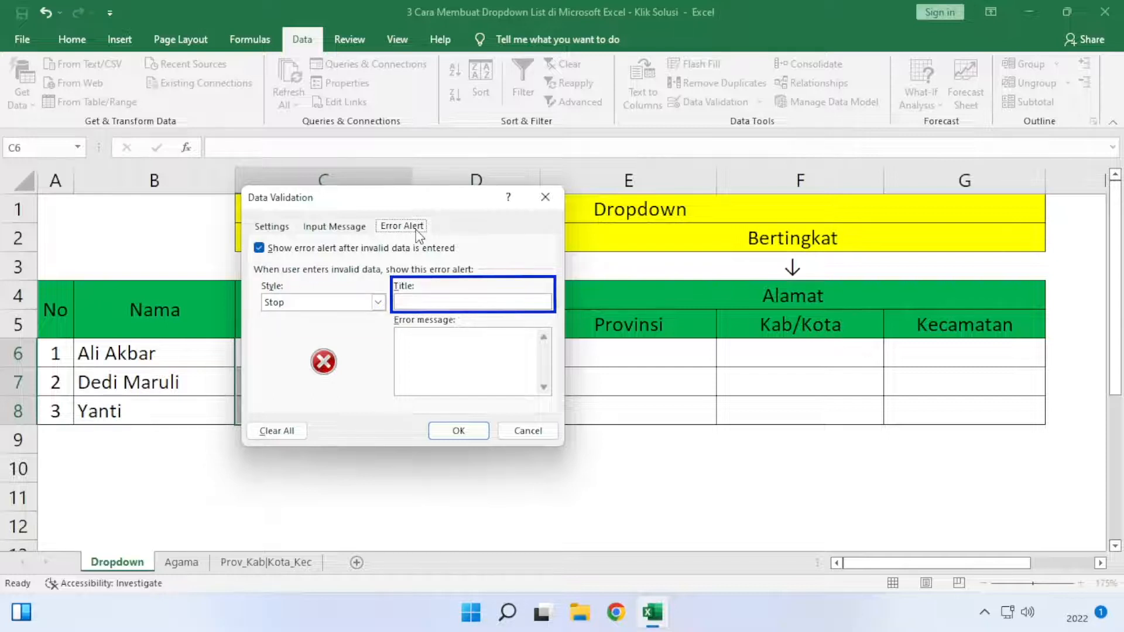
click(411, 301)
text(Peringatan)
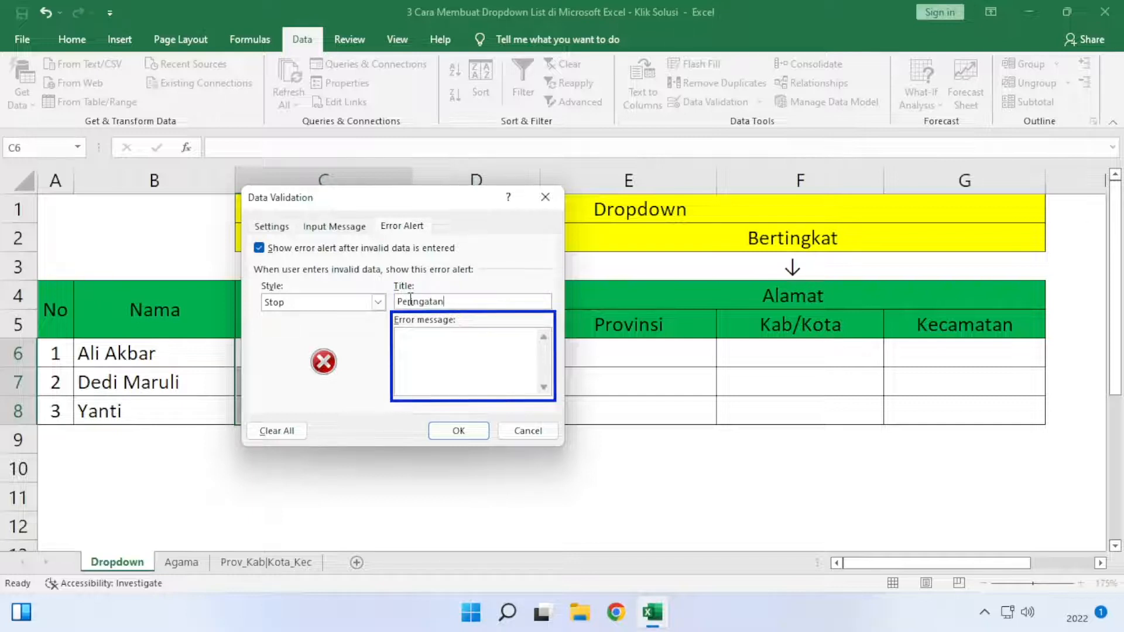
- Enter the error message "Data Salah, Harap input atau pilih data yang benar" and apply the validation
click(447, 338)
text(Data Salah, Harap input )
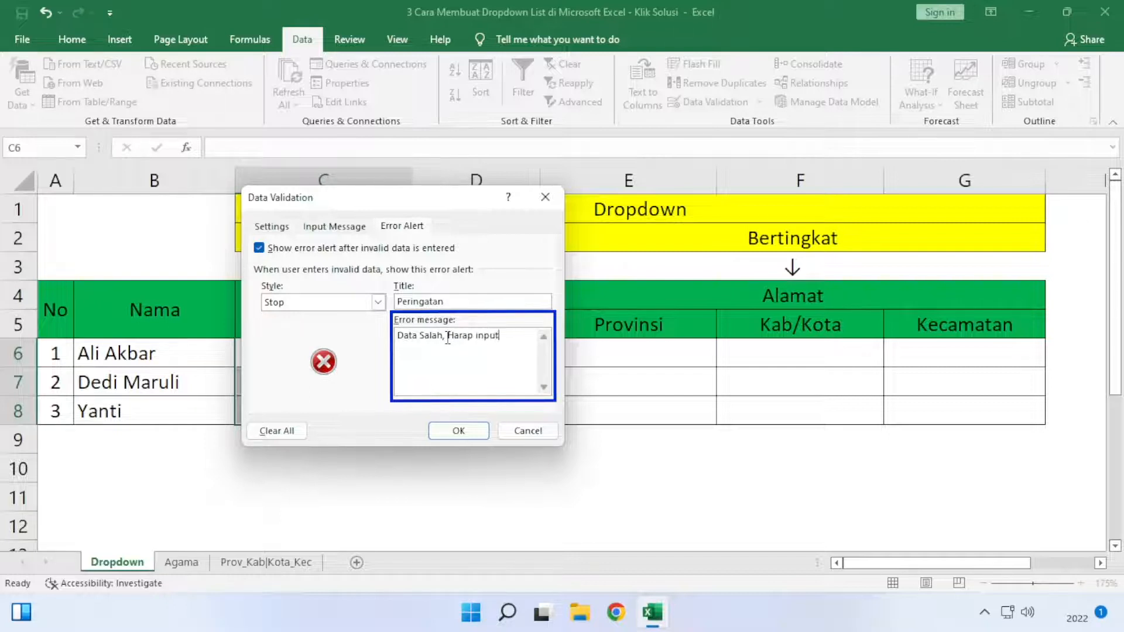
text(atau pilih data yang benar)
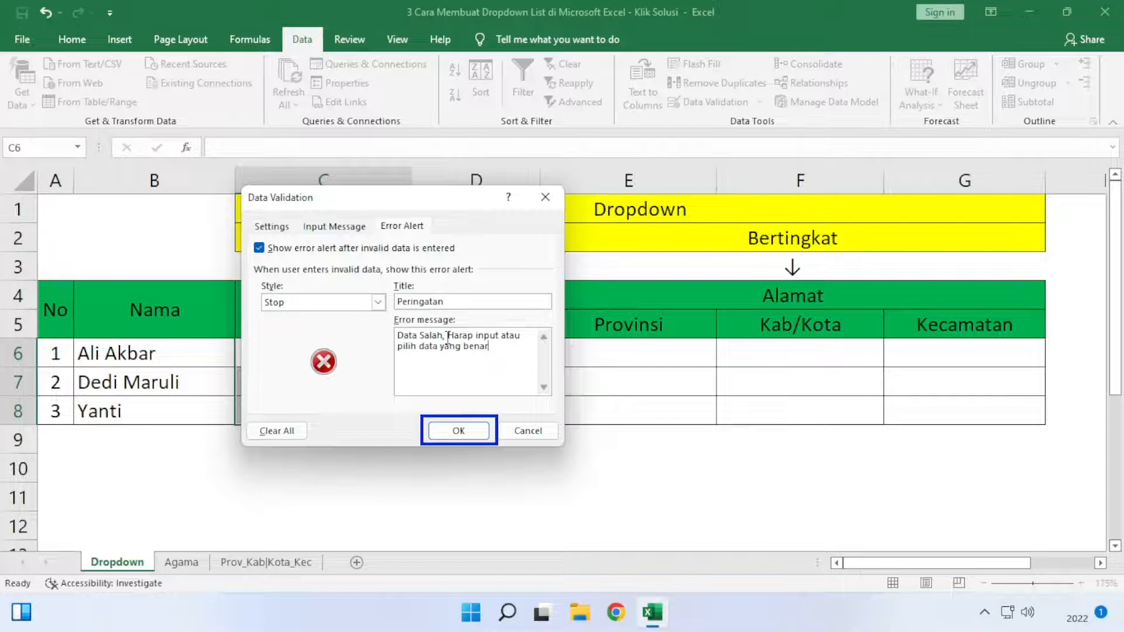
click(477, 434)
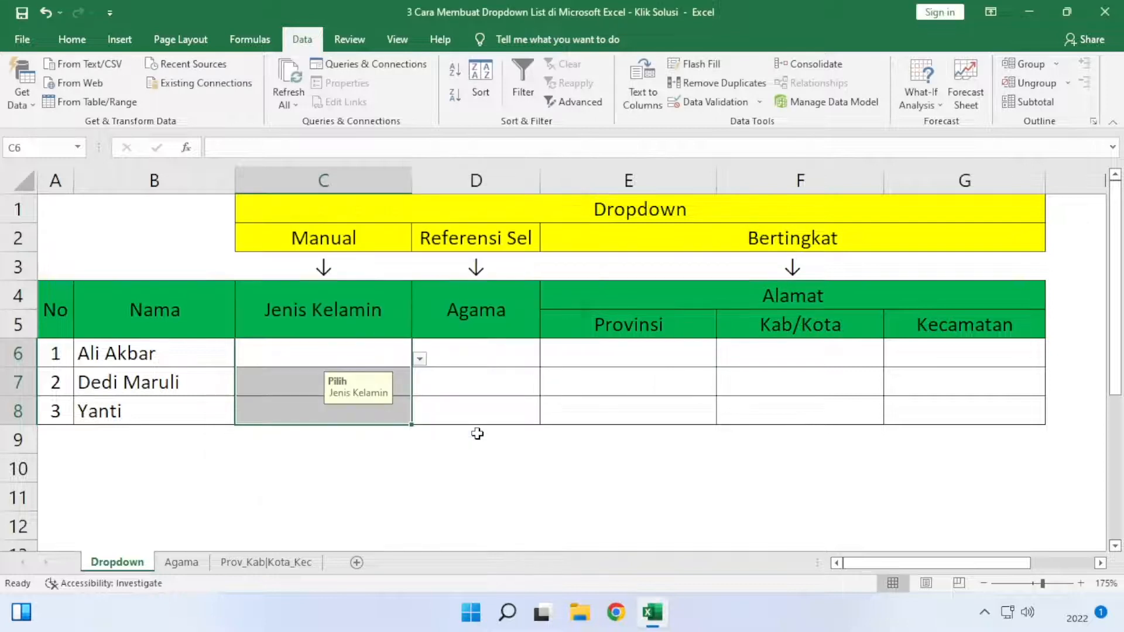
- Fill the Jenis Kelamin column from its dropdowns: Laki-laki in C6 and C7, Perempuan in C8
click(389, 351)
click(419, 359)
click(397, 377)
click(402, 380)
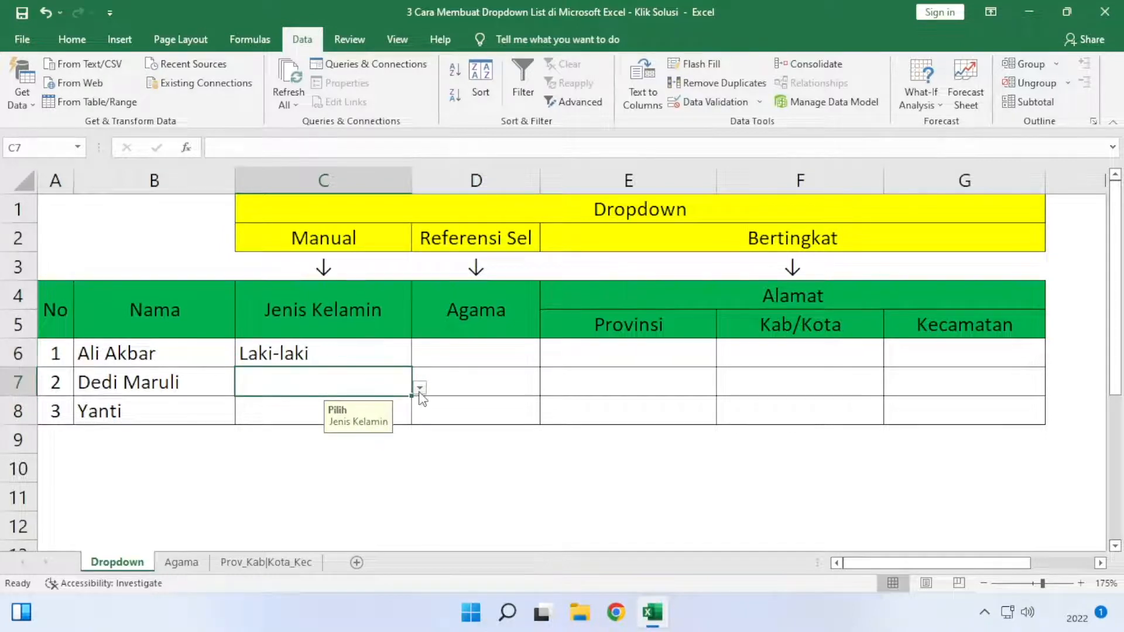
click(420, 388)
click(294, 405)
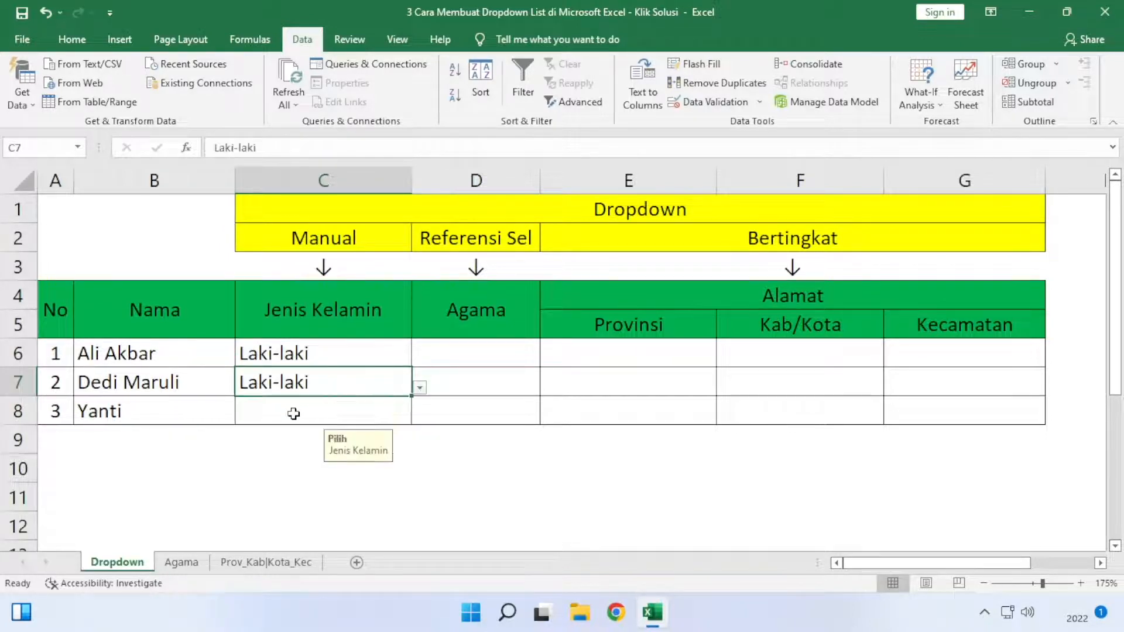
click(294, 408)
click(419, 416)
click(253, 455)
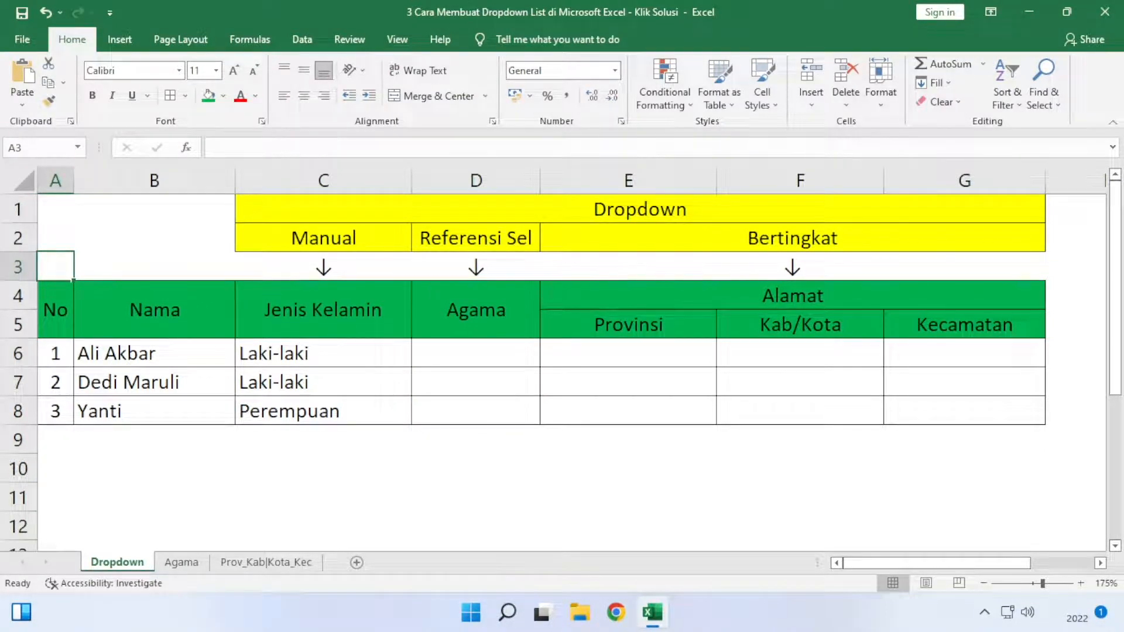
- Restrict the Agama cells D6:D8 to a validation list sourced from B3:B8 on the Agama sheet
drag(476, 353, 475, 411)
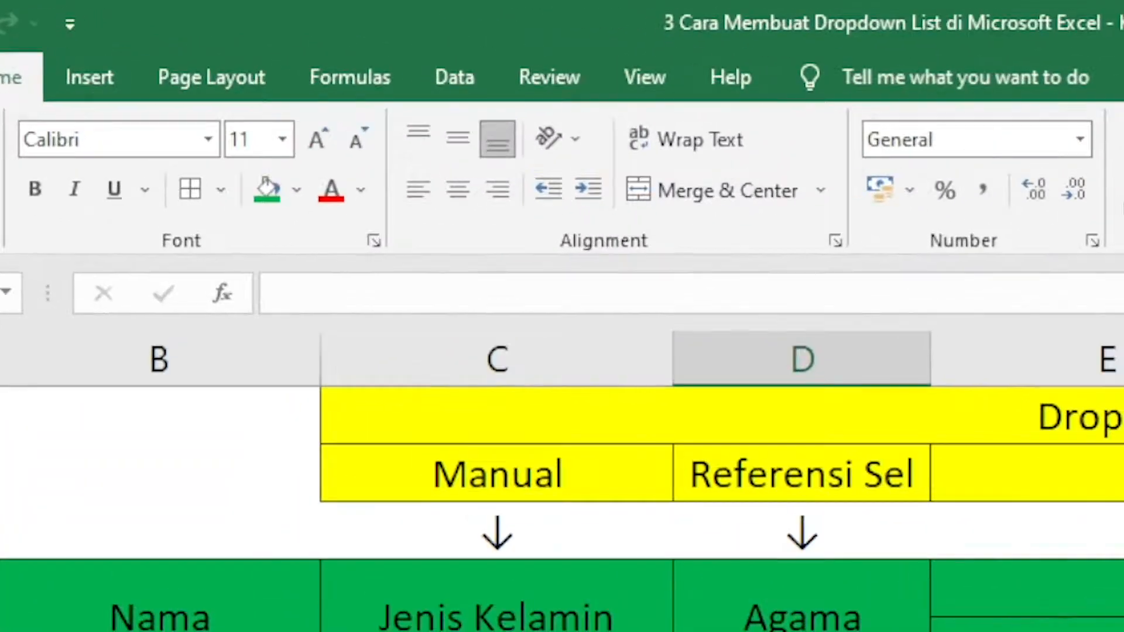
click(465, 73)
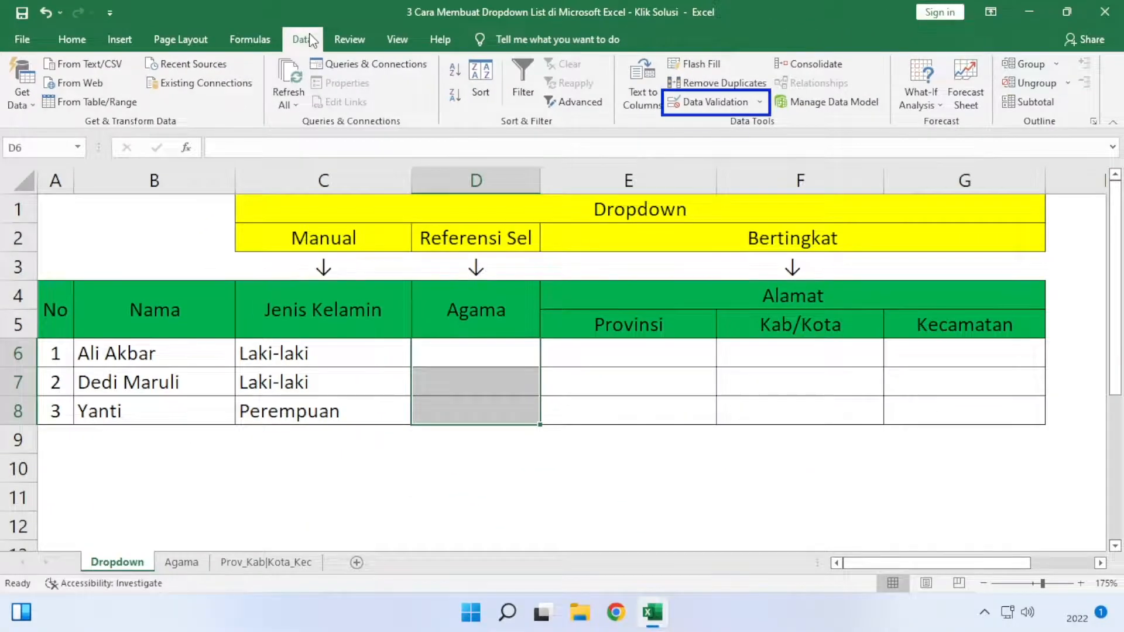
click(704, 105)
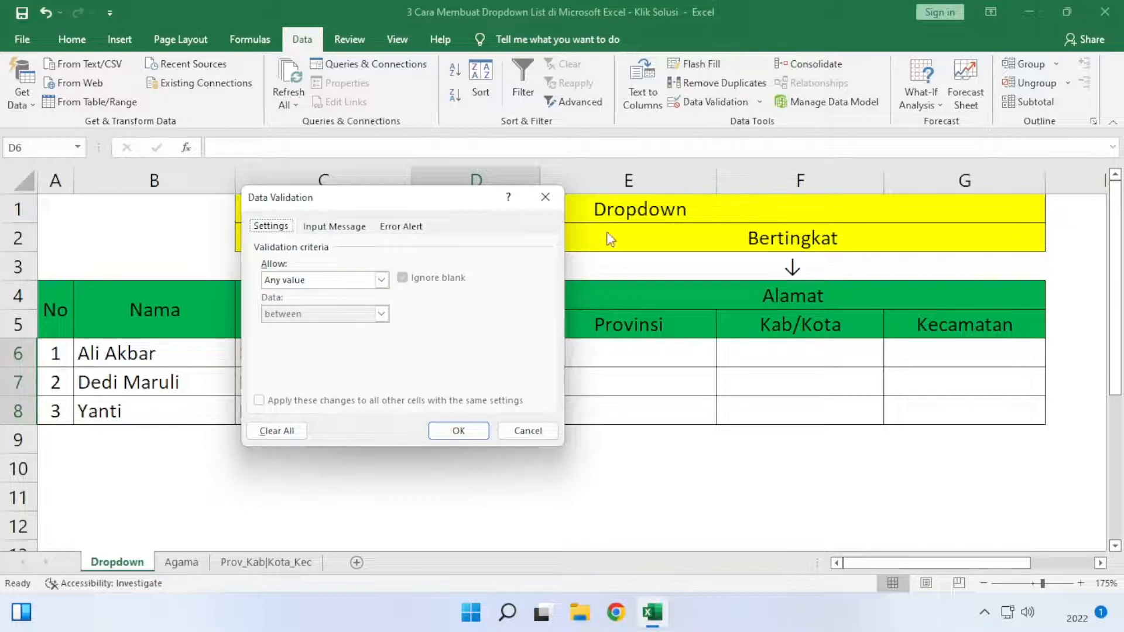
click(384, 279)
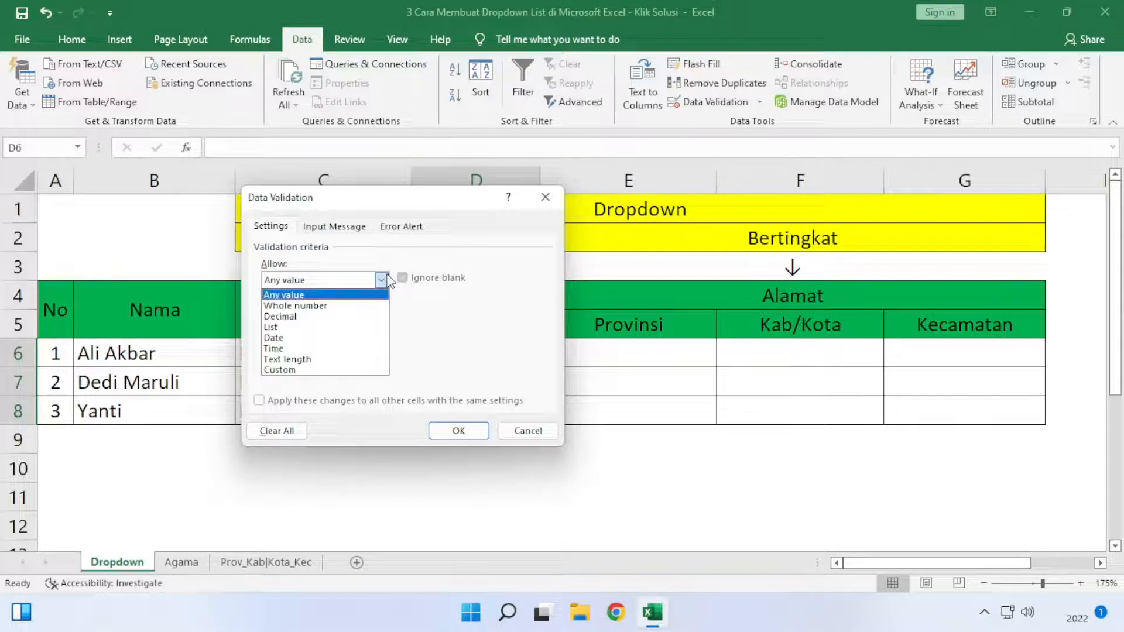
click(378, 327)
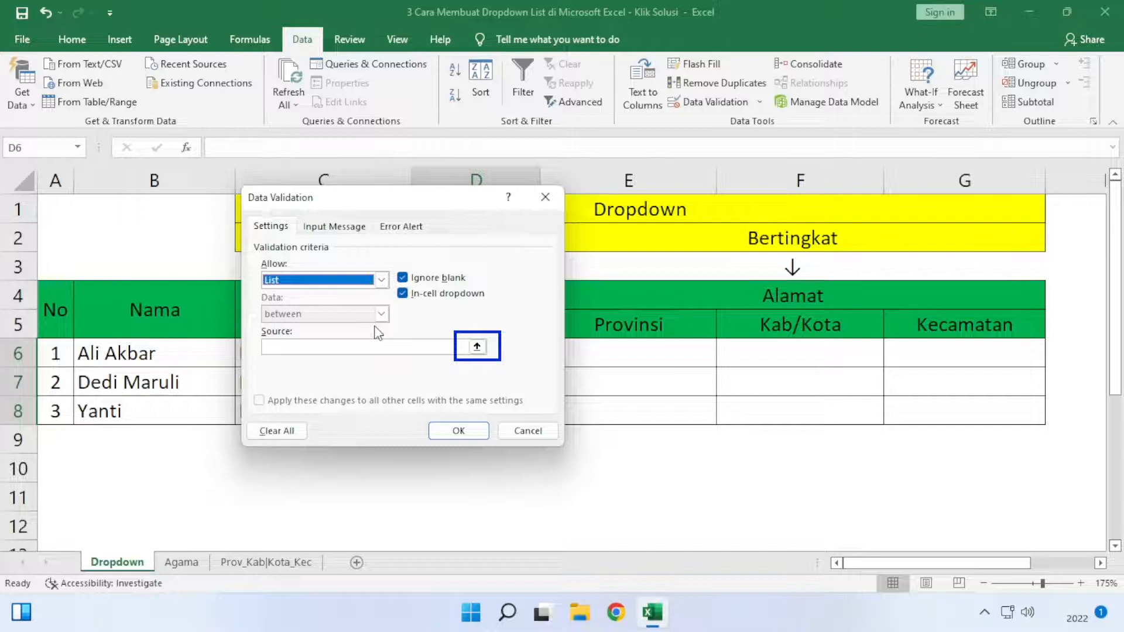
click(475, 348)
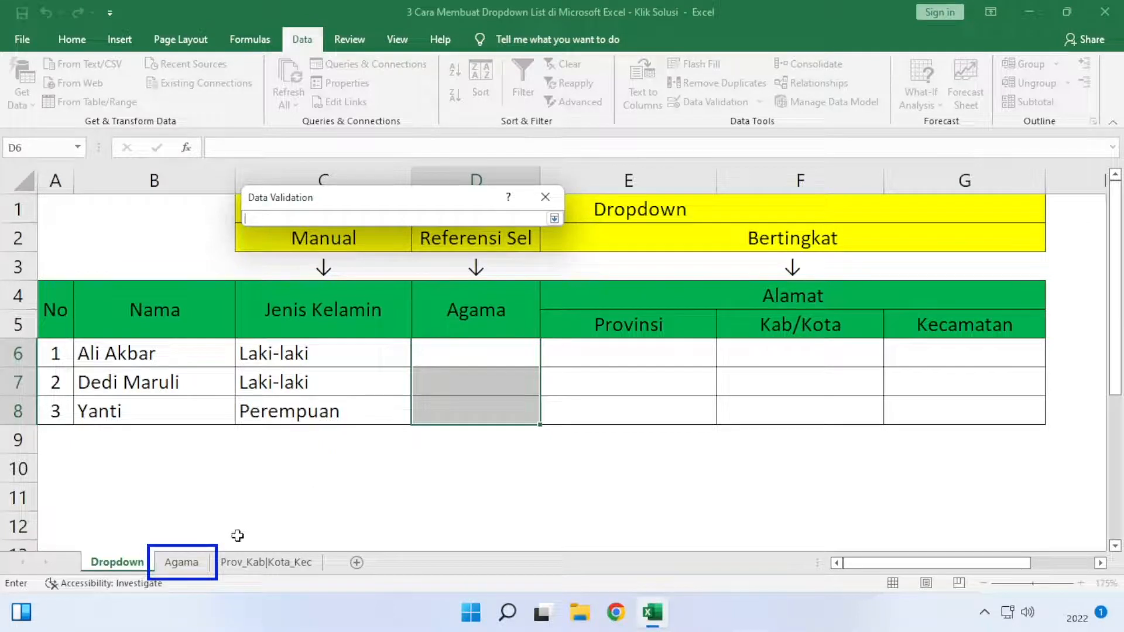
click(181, 563)
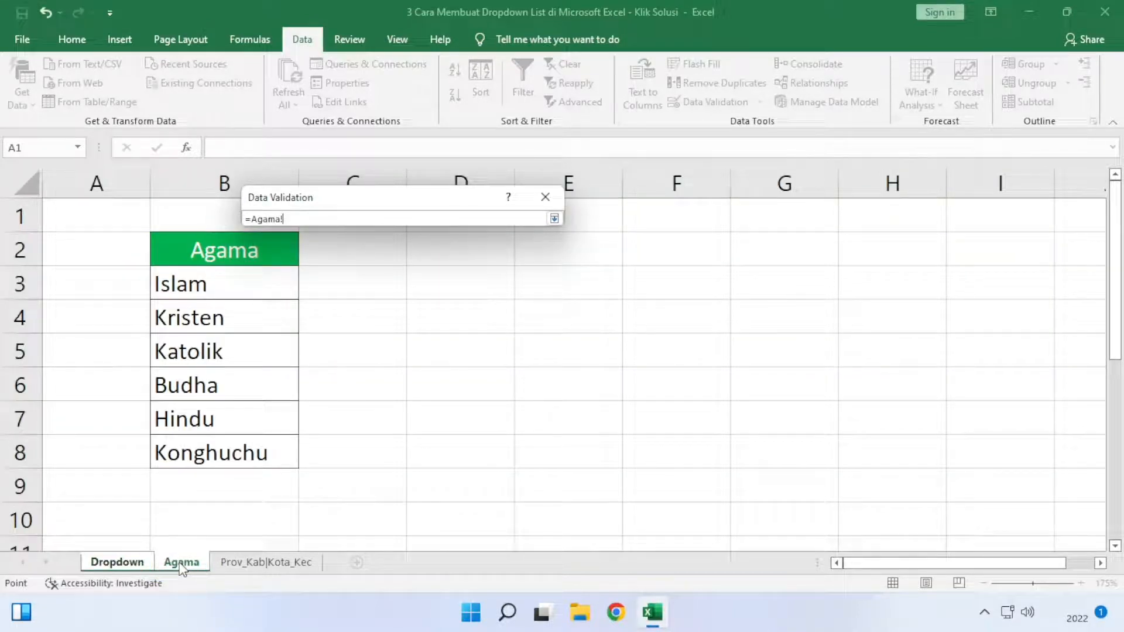
drag(281, 286, 268, 453)
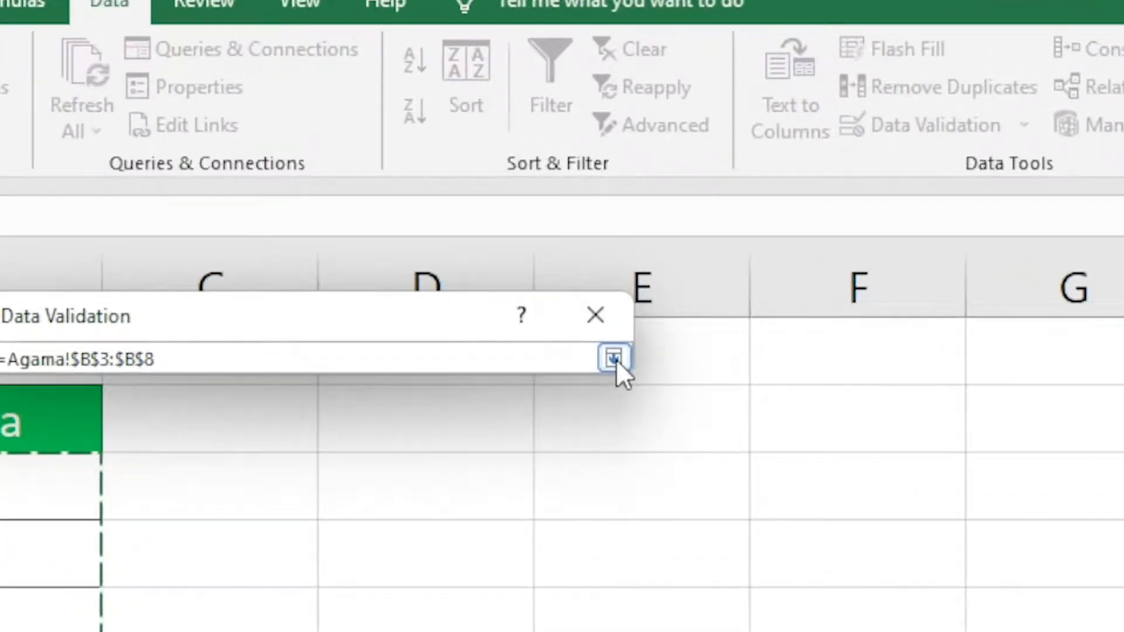
click(614, 359)
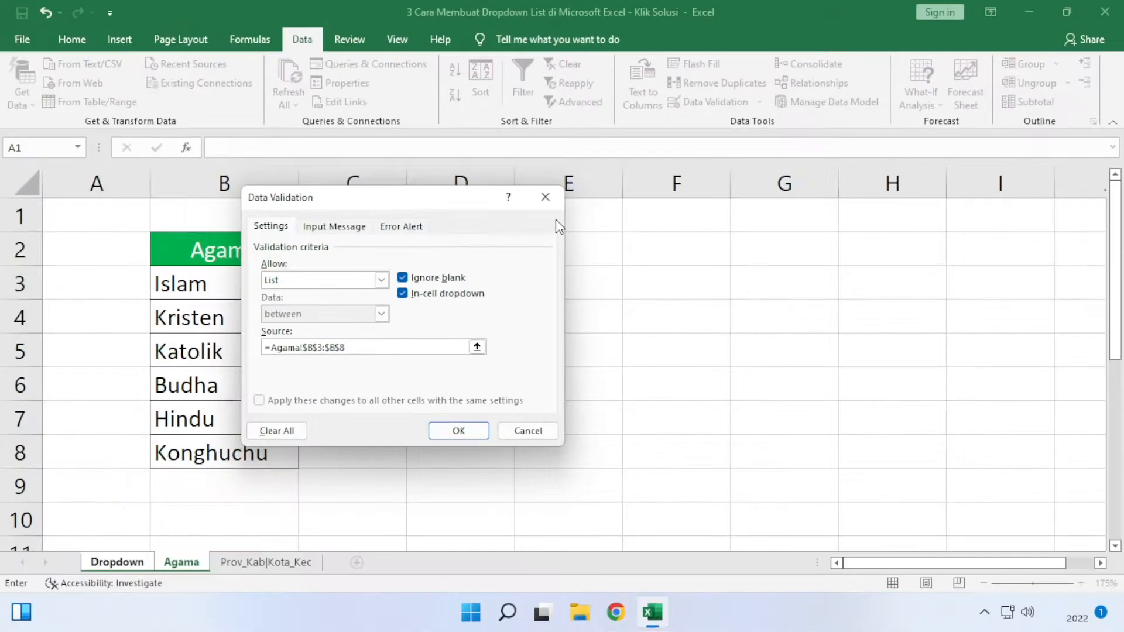
click(458, 431)
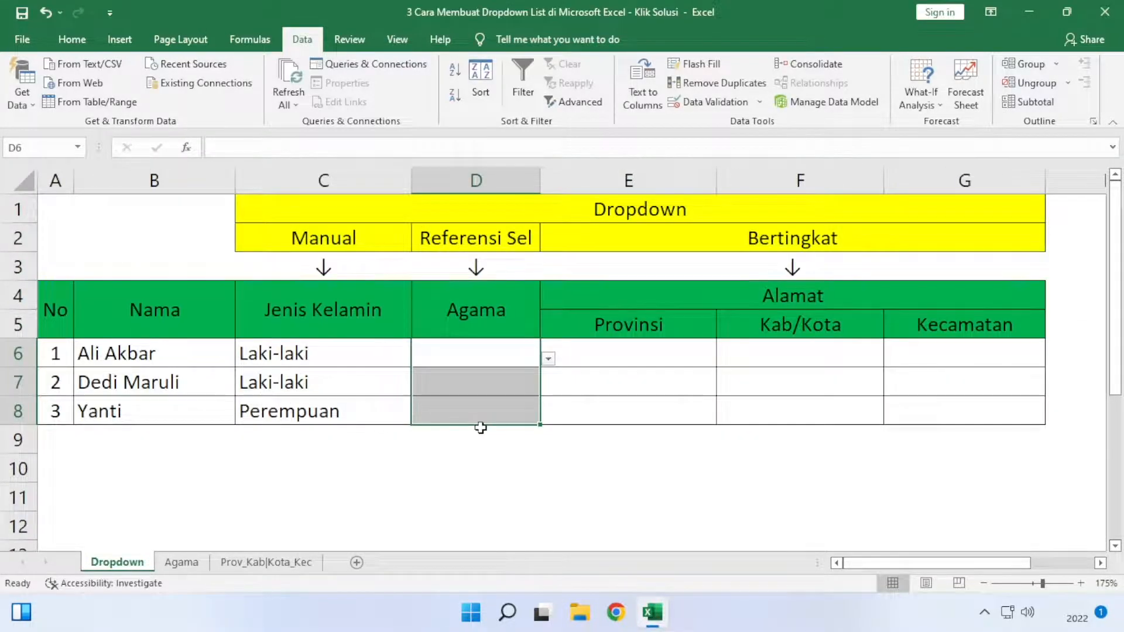
- Fill the Agama column from its dropdowns: Islam in D6, Katolik in D7 and Konghuchu in D8
click(504, 353)
click(549, 359)
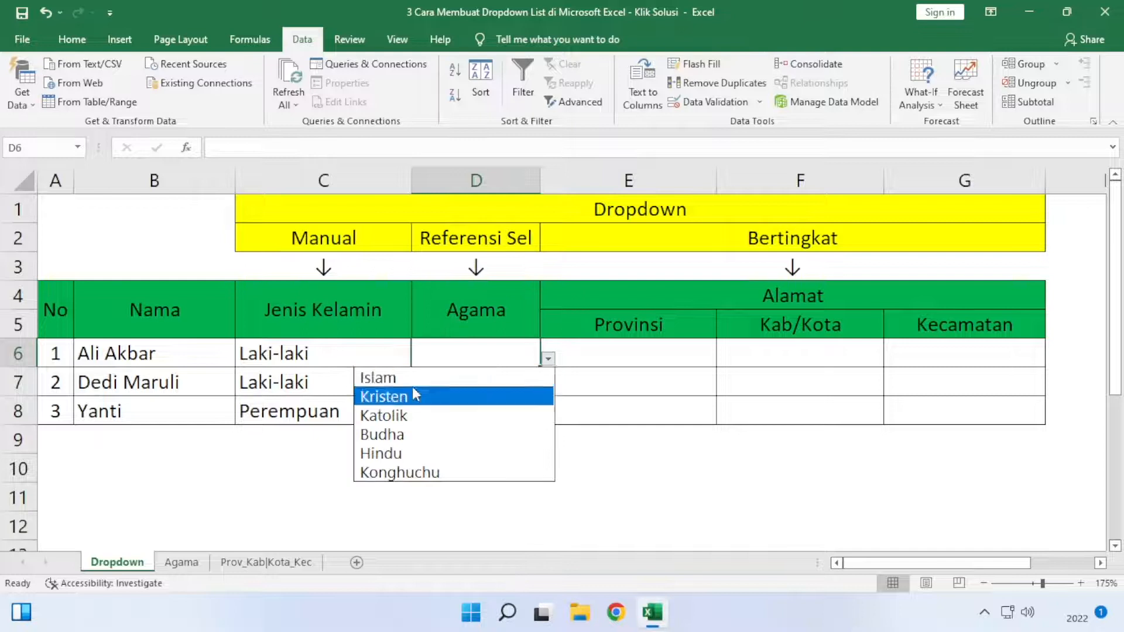
click(386, 378)
click(494, 381)
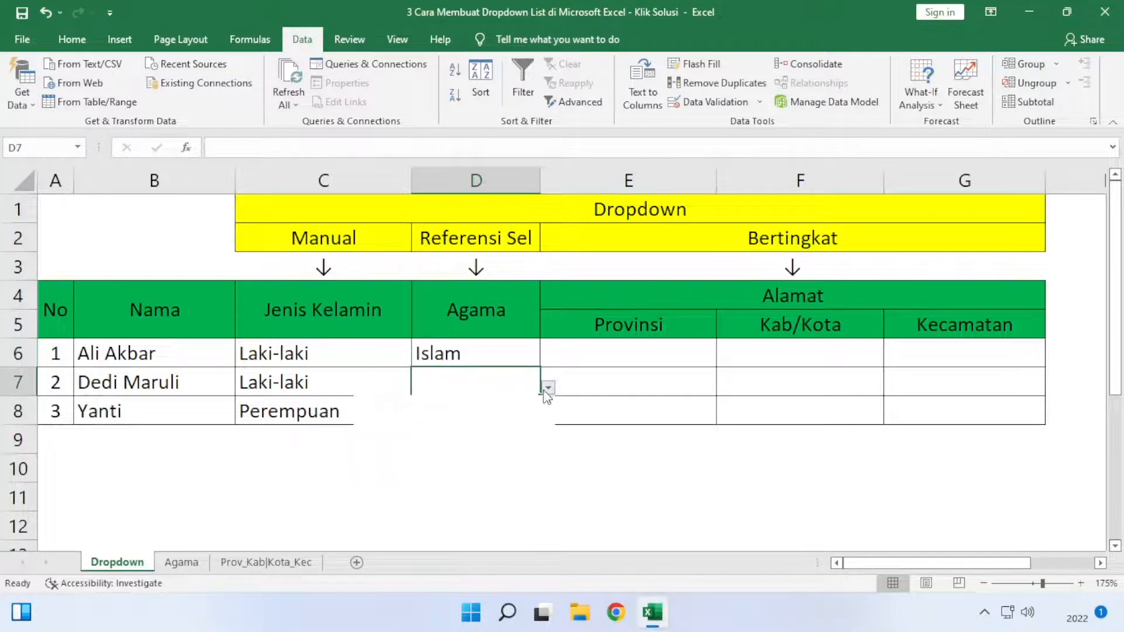
click(548, 388)
click(489, 445)
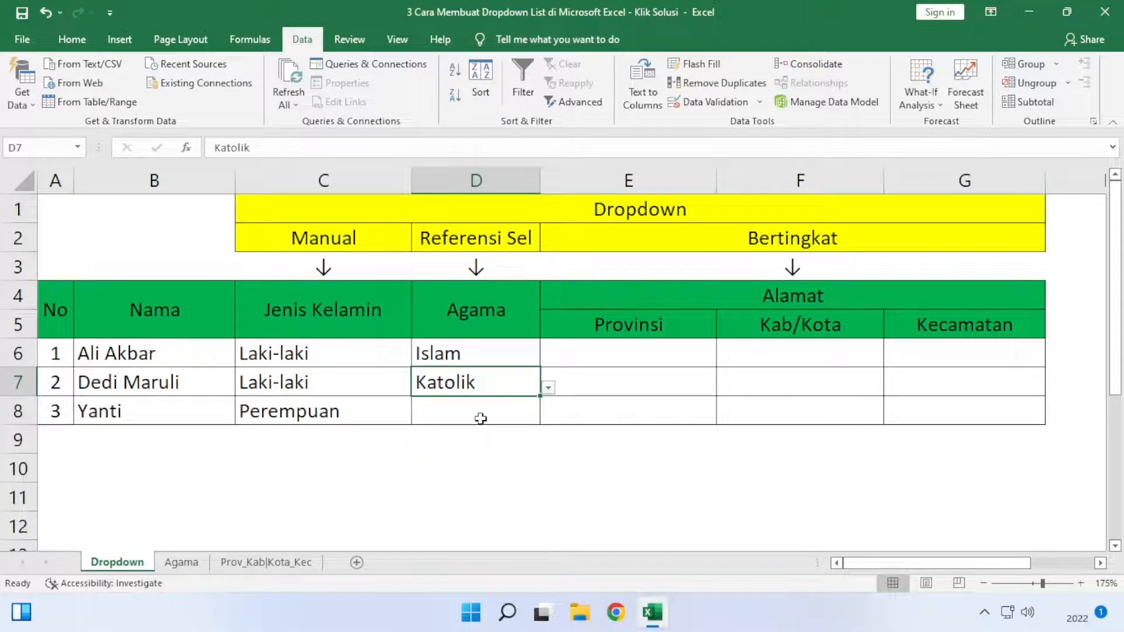
click(481, 418)
click(547, 415)
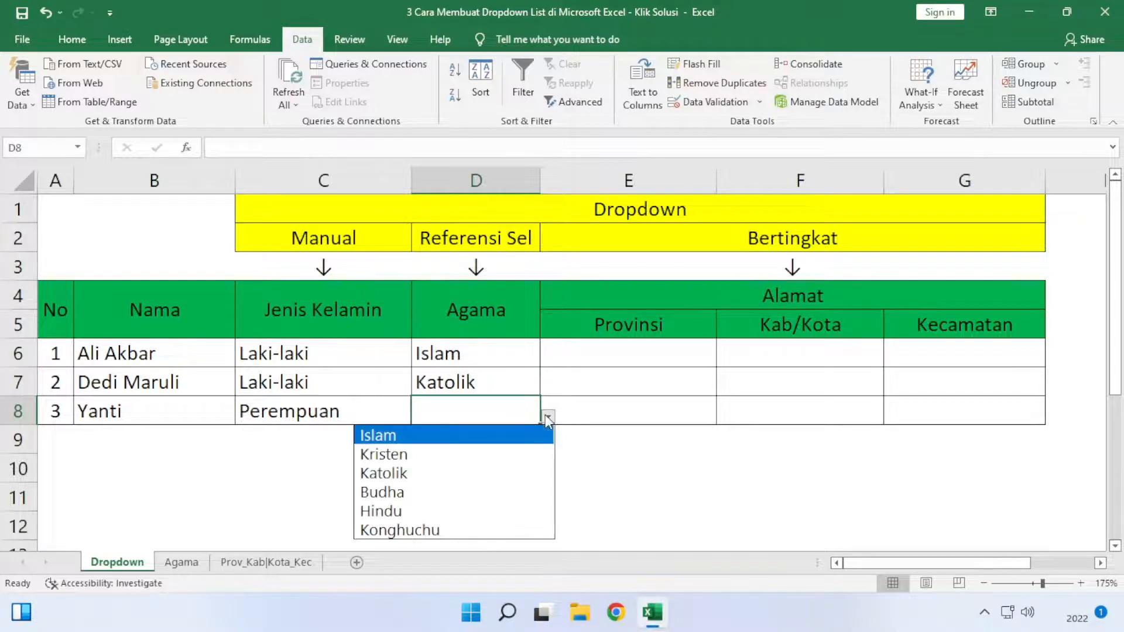
click(486, 525)
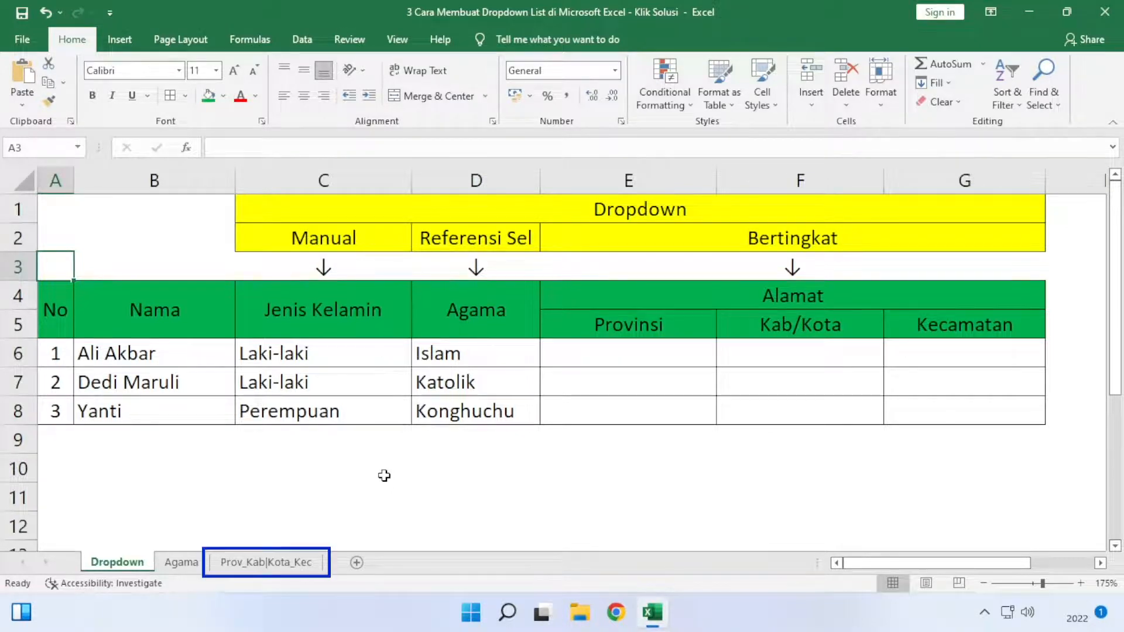
- On the Prov_Kab|Kota_Kec sheet, create a named range from the Provinsi list A1:A4 using its top row as the name
click(256, 560)
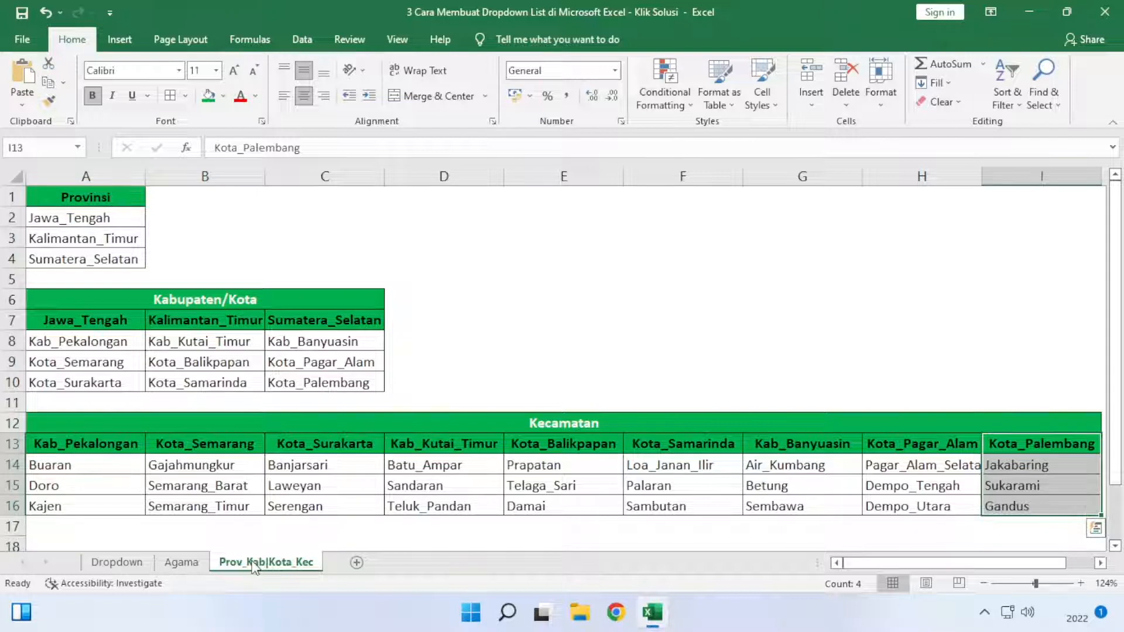
click(415, 236)
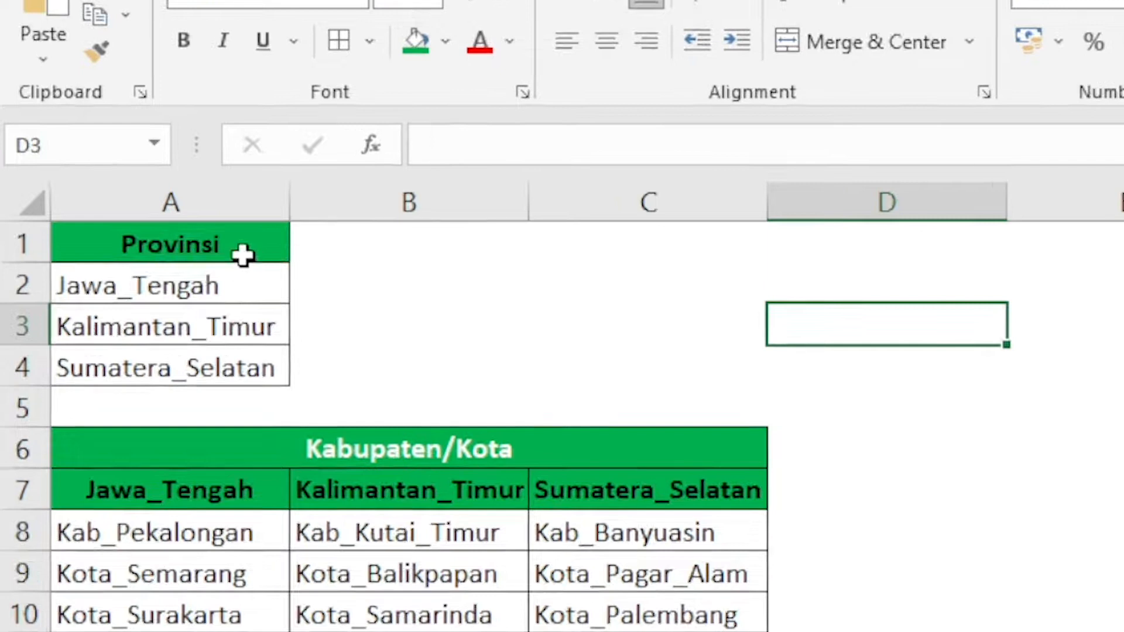
drag(123, 202, 118, 261)
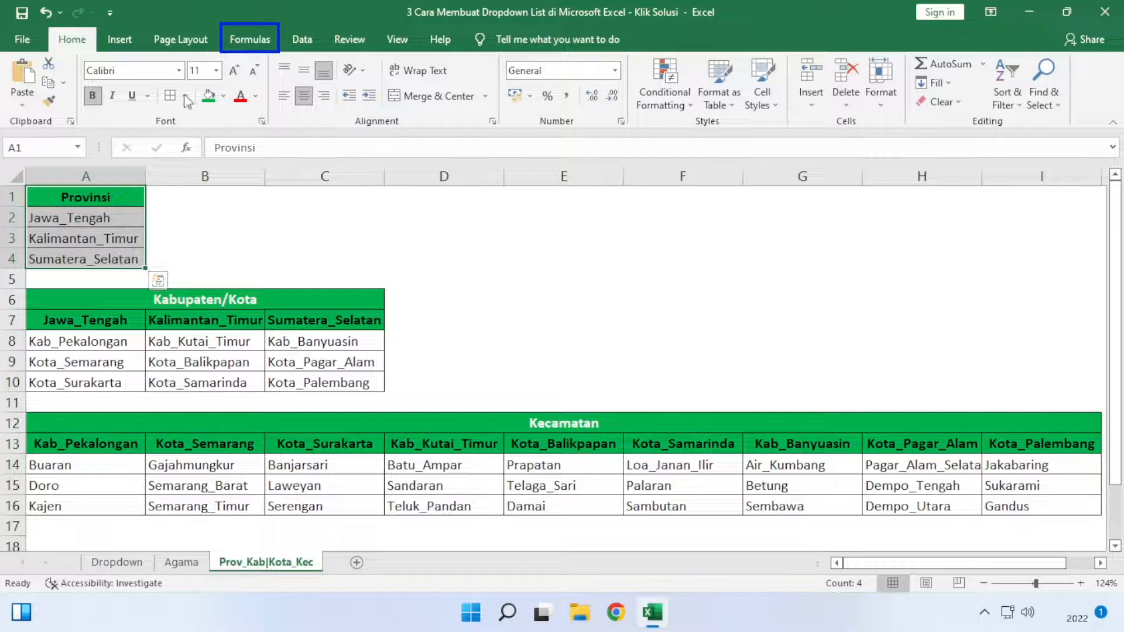
click(241, 43)
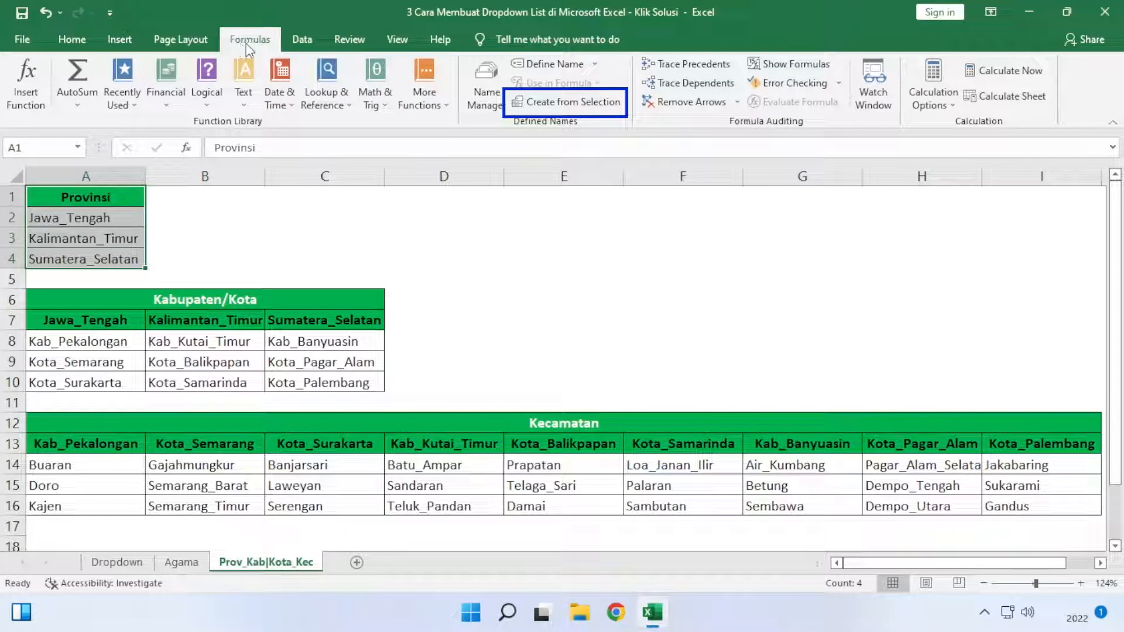
click(561, 103)
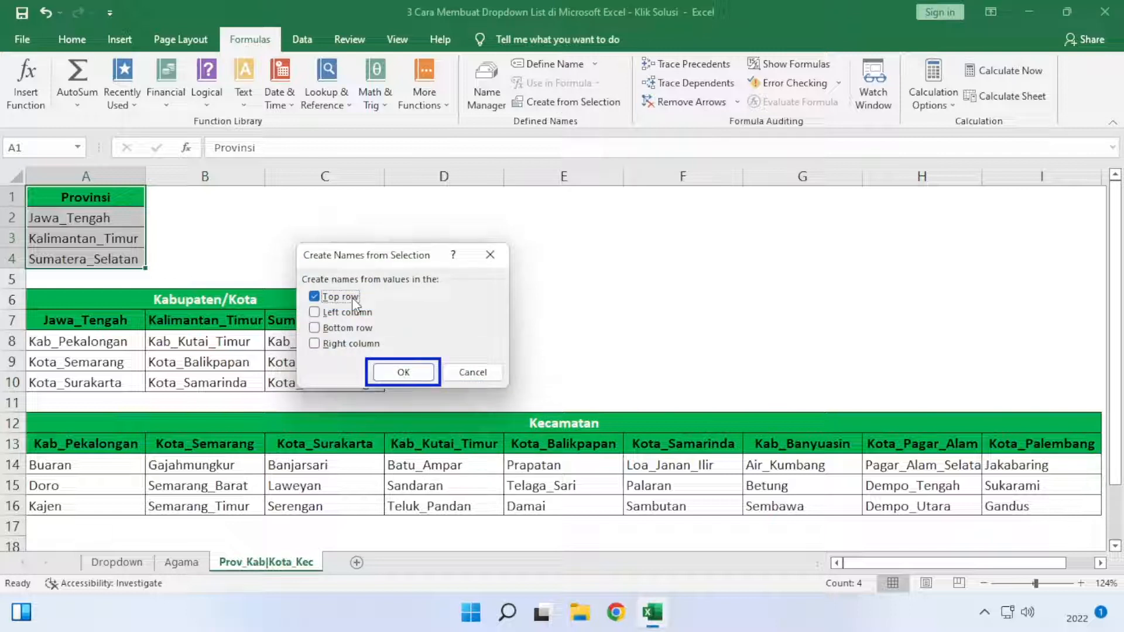
click(410, 373)
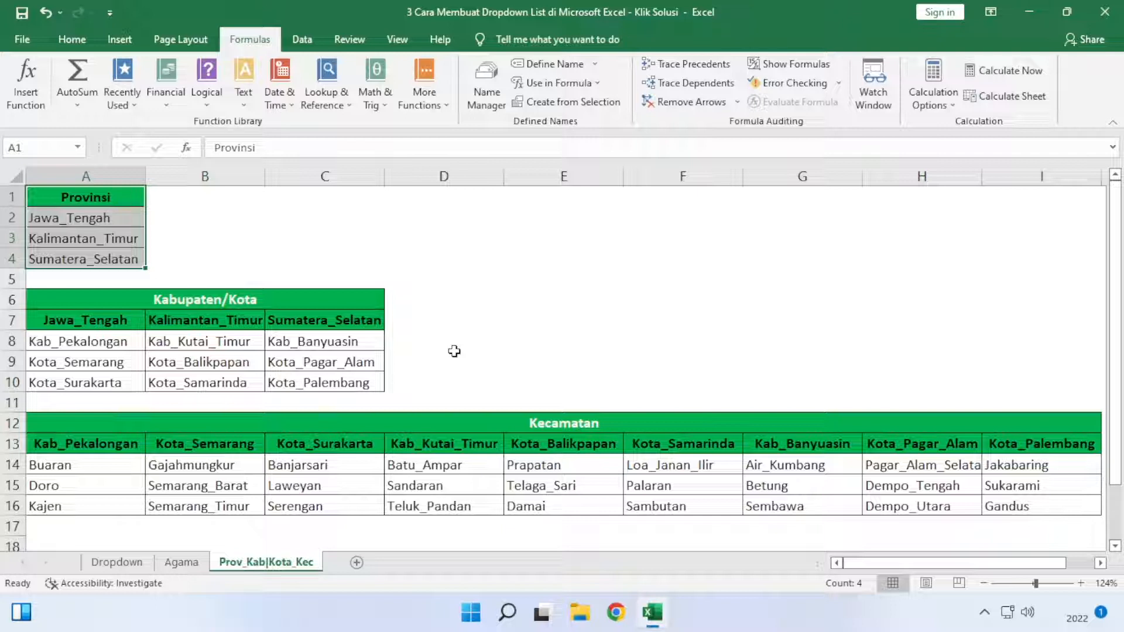
- Create named ranges from the top row of each Kabupaten/Kota list: A7:A10, B7:B10 and C7:C10
drag(85, 320, 111, 382)
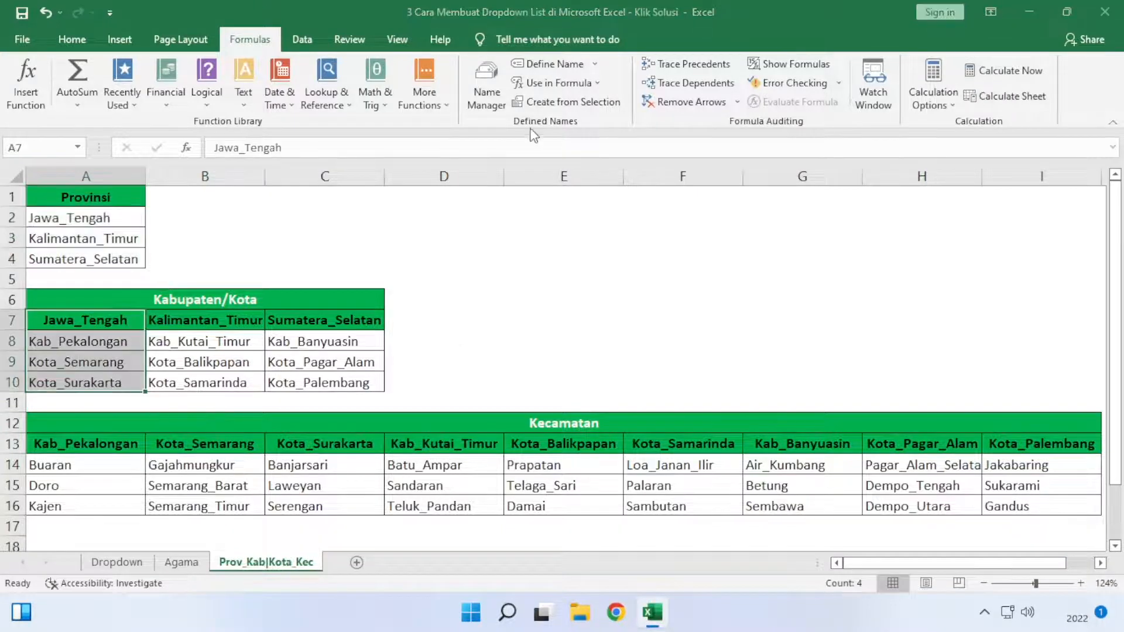
drag(256, 321, 247, 375)
key(ctrl+shift+F3)
click(409, 372)
drag(319, 321, 344, 380)
key(ctrl+shift+F3)
click(403, 372)
- Create top-row named ranges for the Kecamatan lists Kab_Pekalongan, Kota_Semarang and Kota_Surakarta, one column at a time across A13:C16
drag(86, 444, 88, 506)
key(ctrl+shift+F3)
click(403, 371)
drag(205, 443, 228, 507)
key(ctrl+shift+F3)
click(404, 372)
drag(325, 444, 340, 506)
key(ctrl+shift+F3)
click(428, 374)
- Create top-row named ranges for the Kecamatan lists Kab_Kutai_Timur, Kota_Balikpapan and Kota_Samarinda, one column at a time across D13:F16
drag(444, 444, 431, 504)
key(ctrl+shift+F3)
click(410, 375)
drag(564, 444, 547, 511)
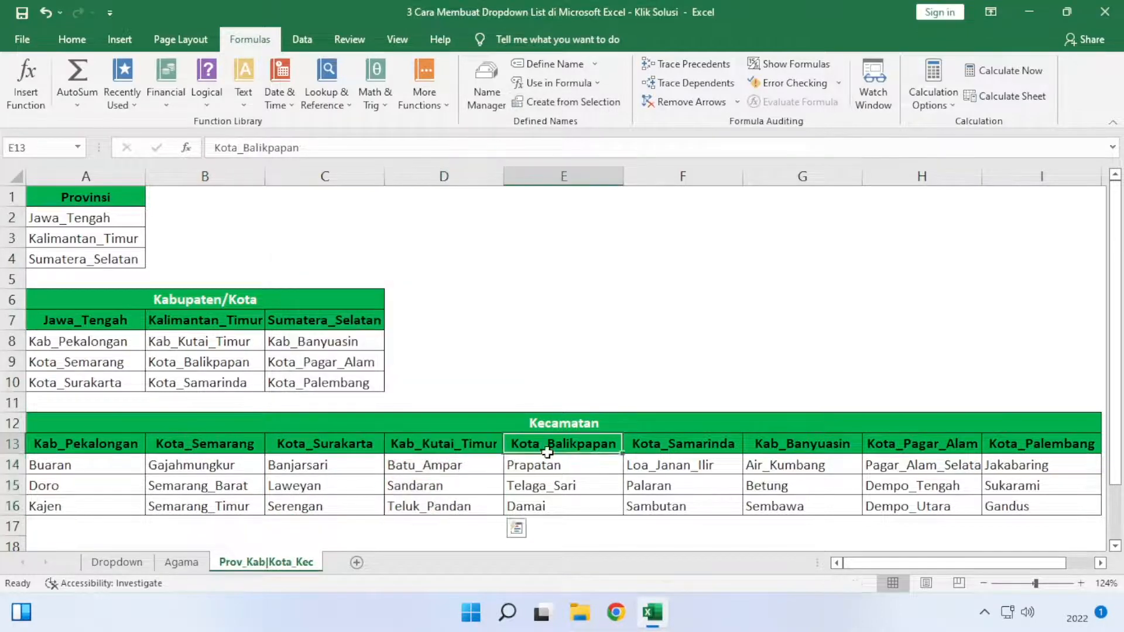
click(553, 102)
click(404, 372)
drag(682, 444, 688, 507)
click(553, 102)
click(404, 372)
- Create top-row named ranges for the Kecamatan lists Kab_Banyuasin, Kota_Pagar_Alam and Kota_Palembang, one column at a time across G13:I16
drag(802, 444, 799, 507)
click(553, 102)
click(403, 371)
drag(922, 444, 919, 504)
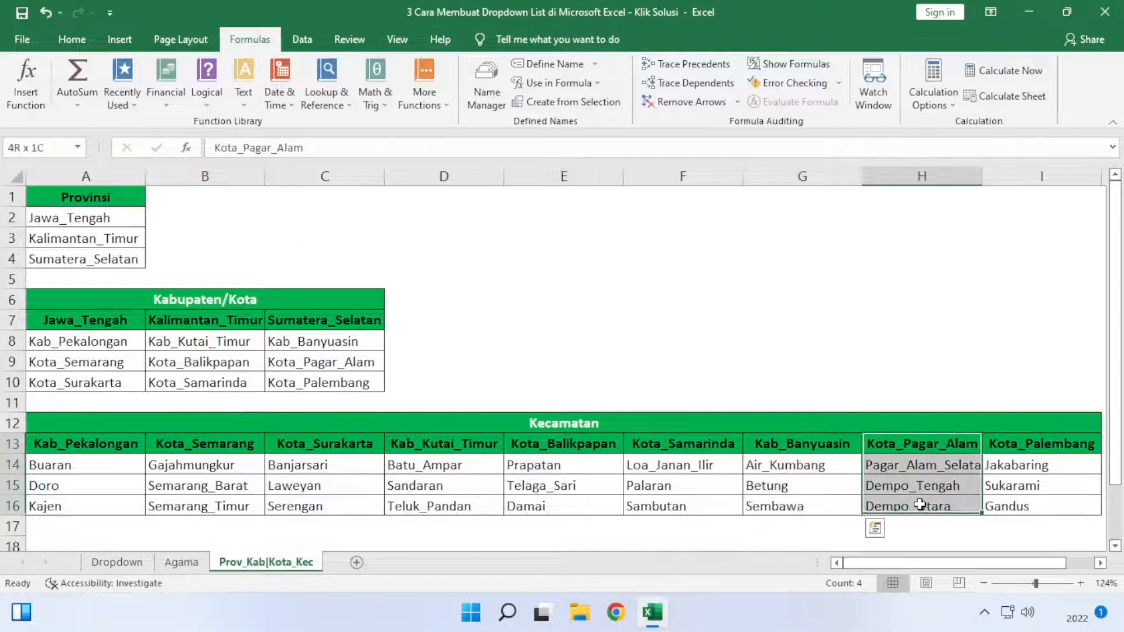
click(553, 102)
click(403, 372)
drag(1048, 448, 1043, 508)
click(553, 102)
click(404, 372)
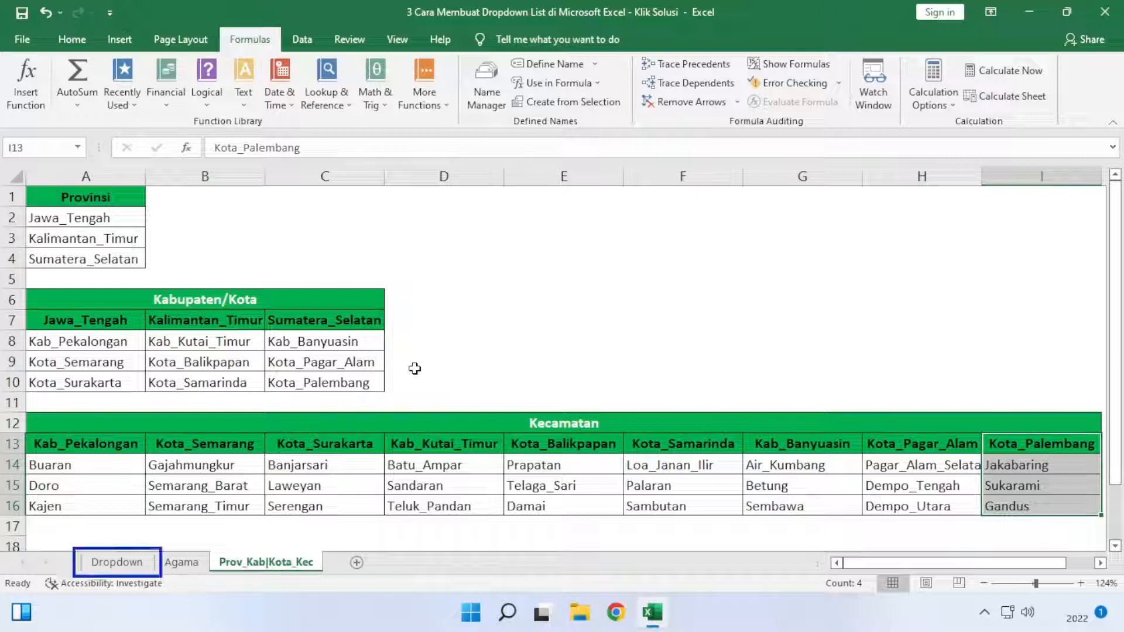
- On the Dropdown sheet, restrict Provinsi cell E6 to a validation list sourced from =Provinsi and choose Kalimantan_Timur in it
click(102, 565)
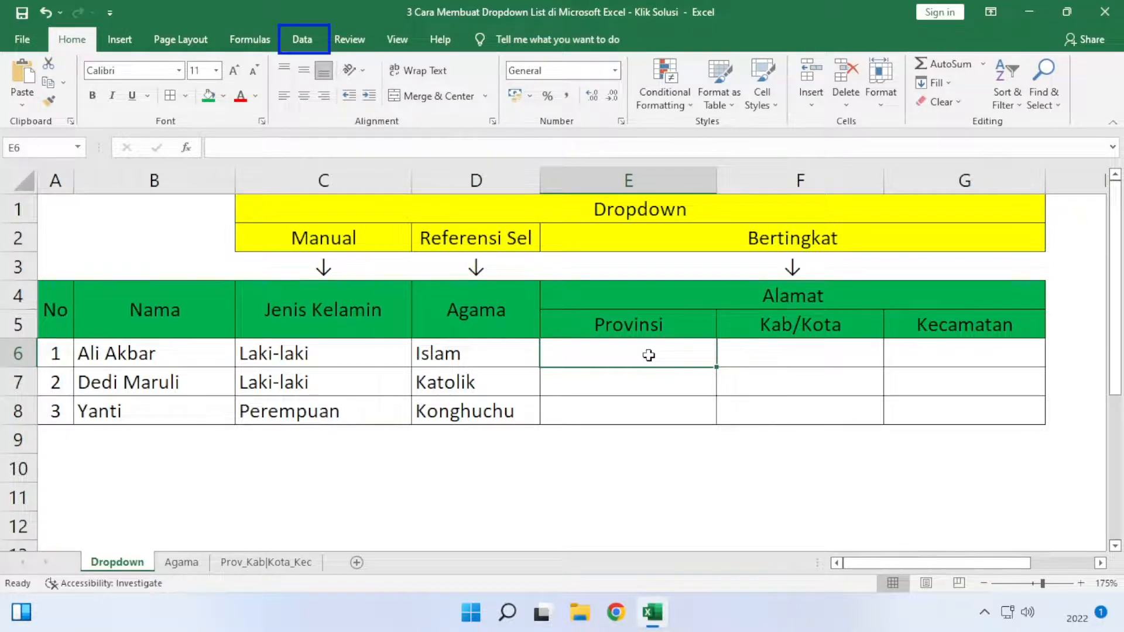
click(307, 37)
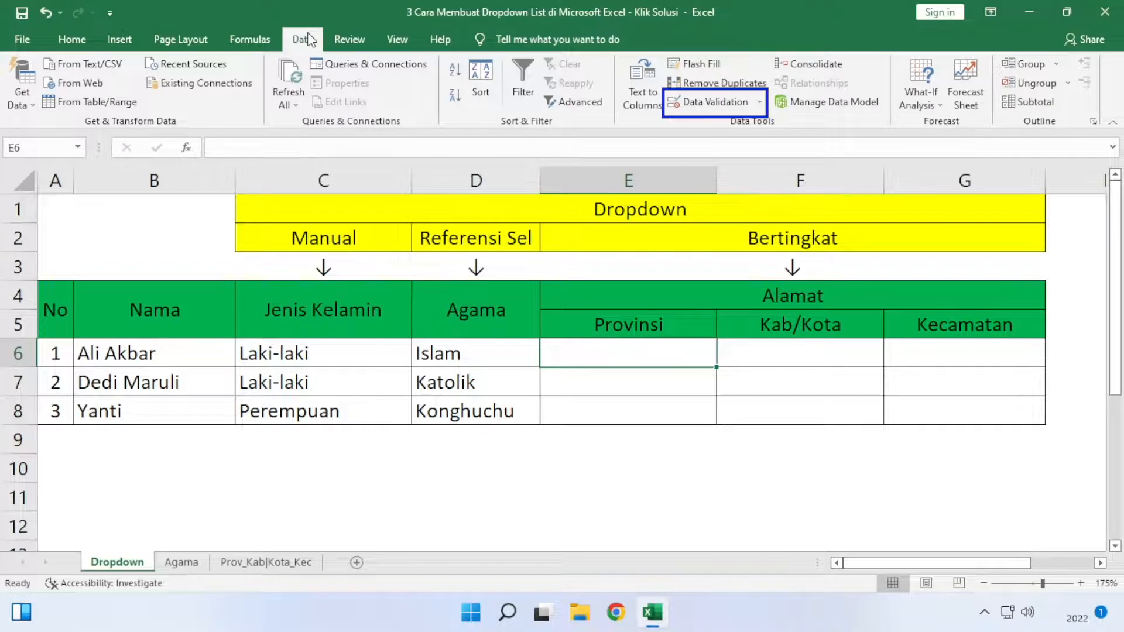
click(717, 103)
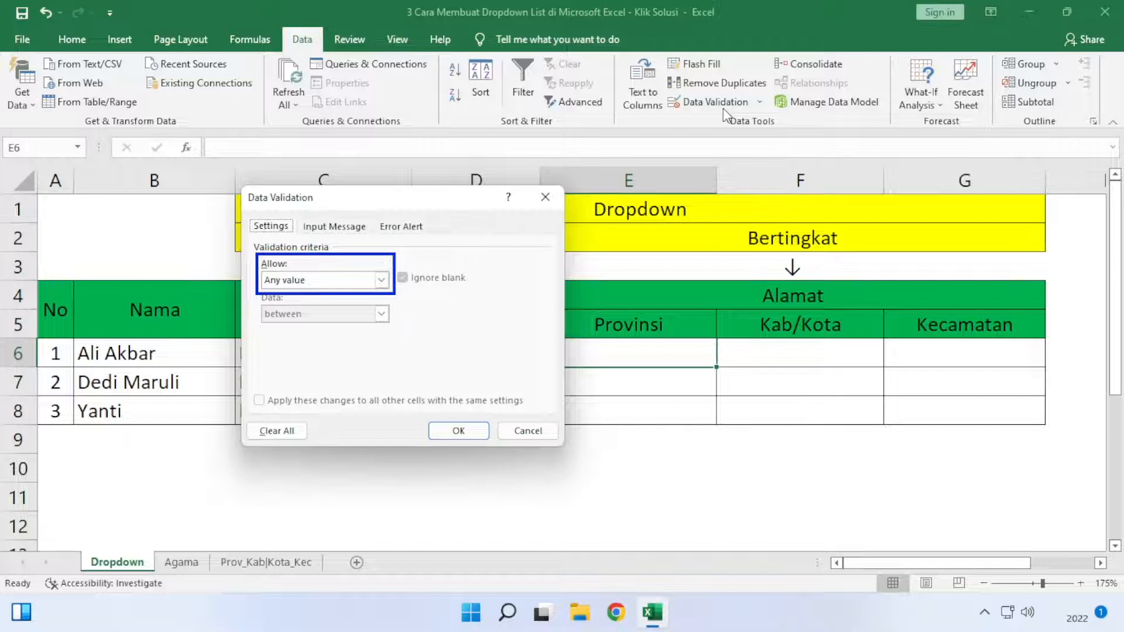
click(382, 280)
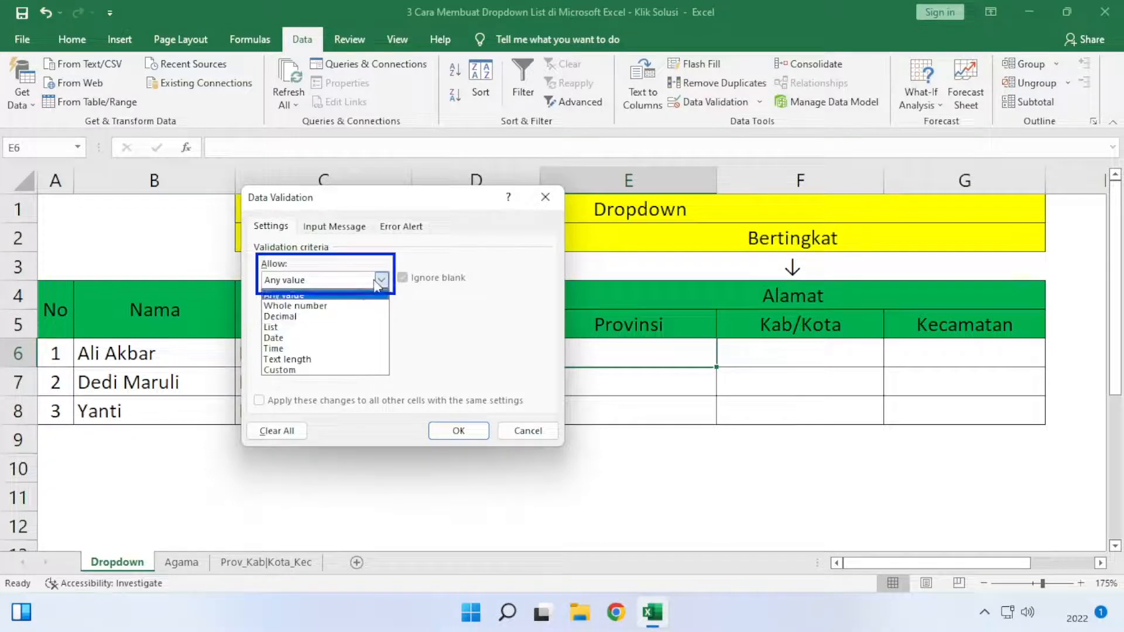
click(342, 326)
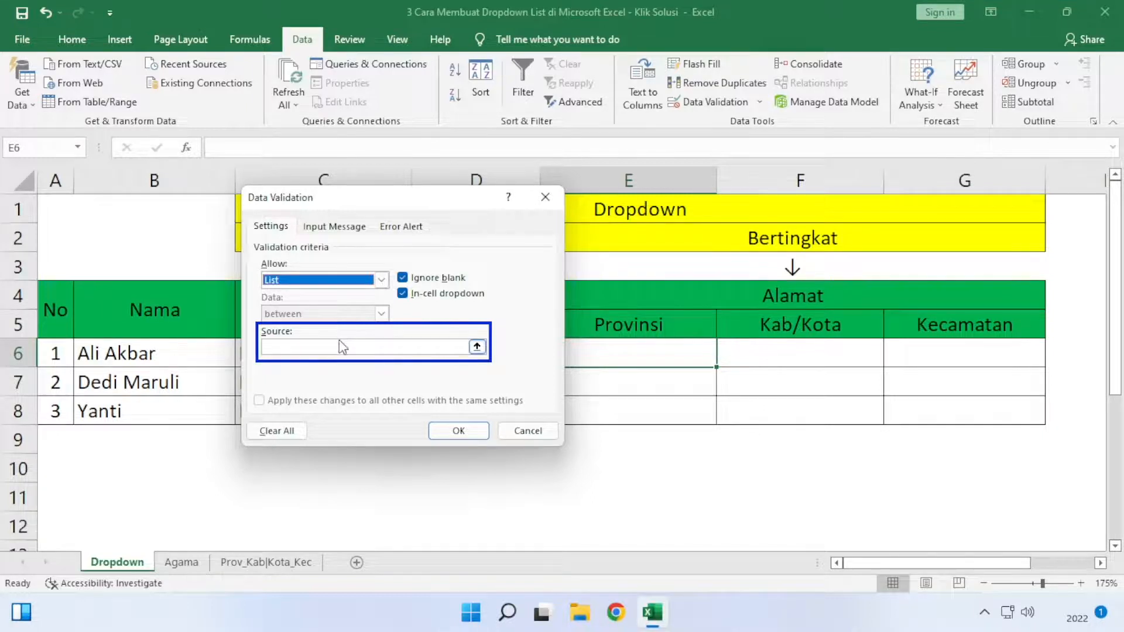
click(344, 347)
text(=)
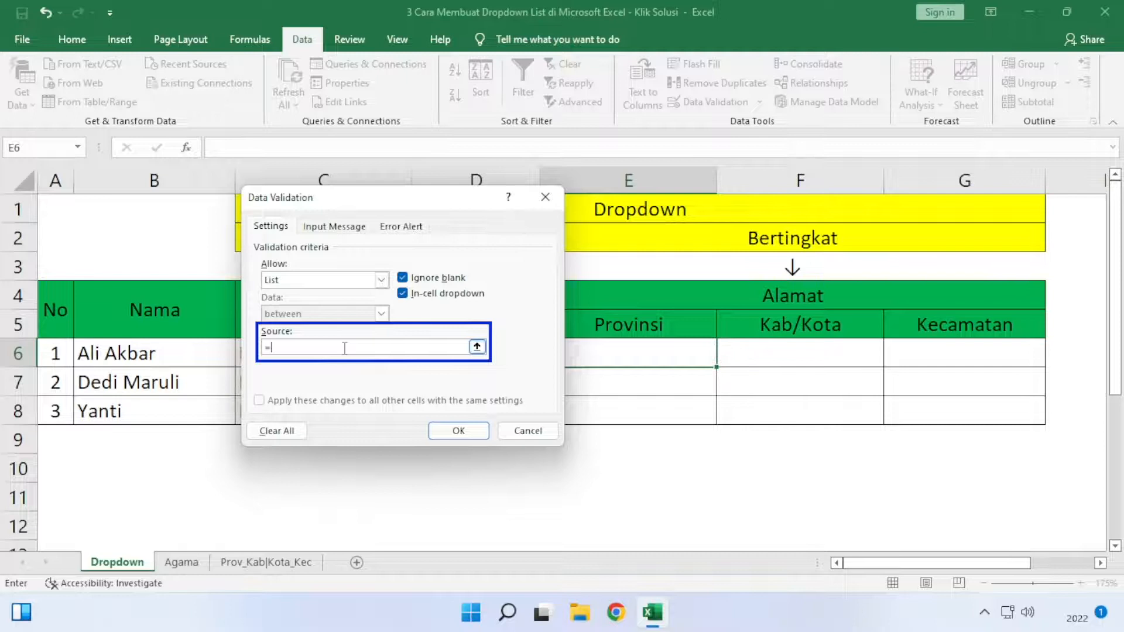
text(Provinsi)
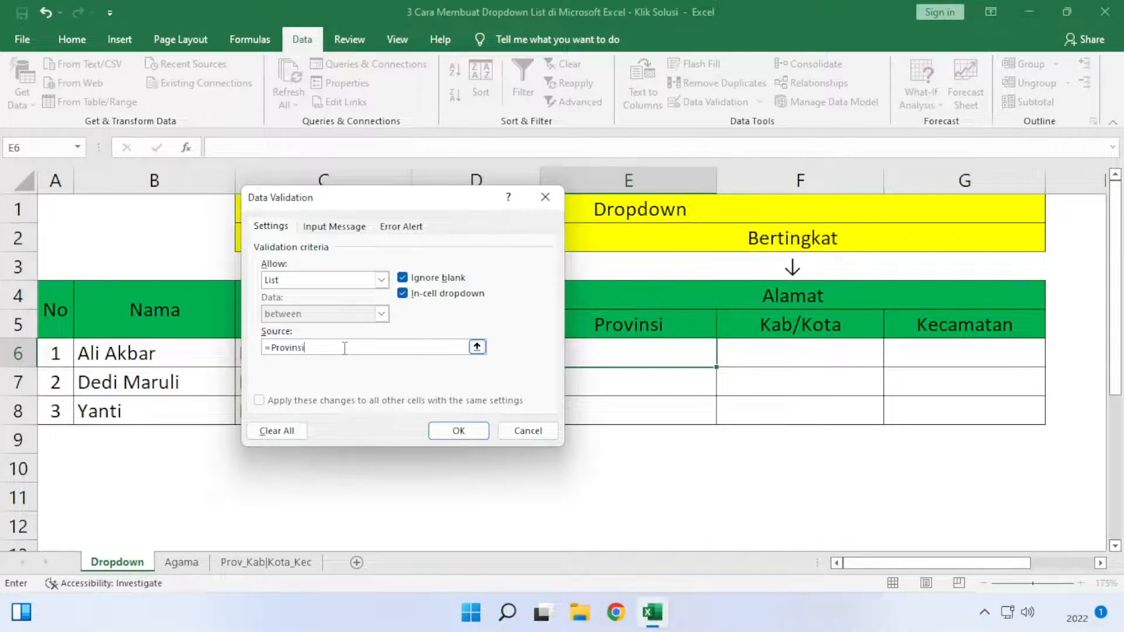
click(459, 431)
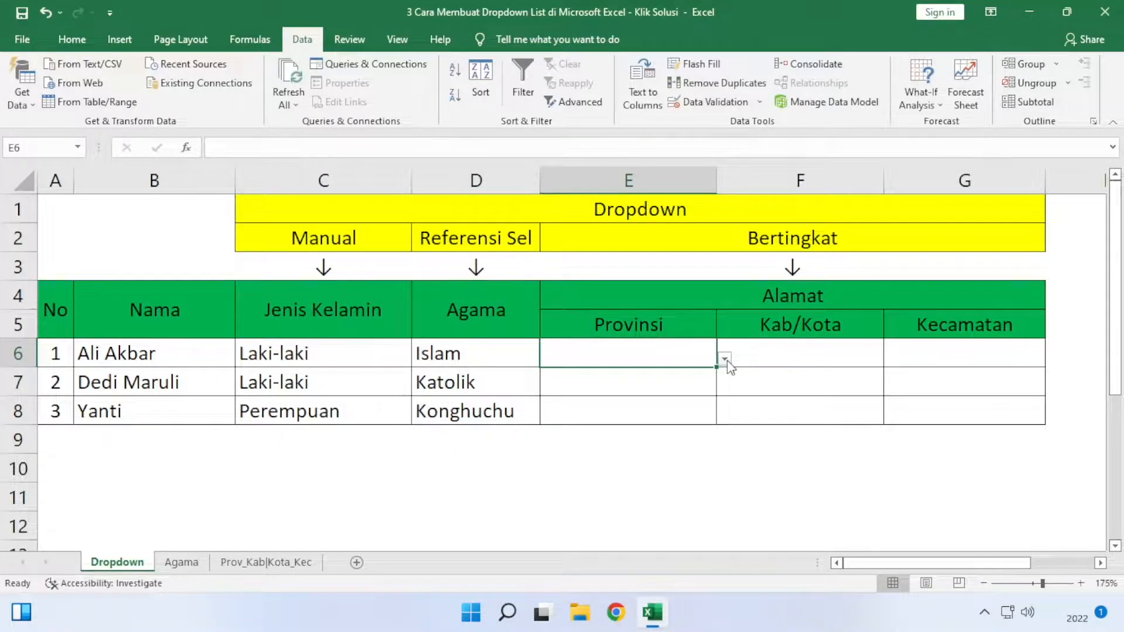
click(725, 359)
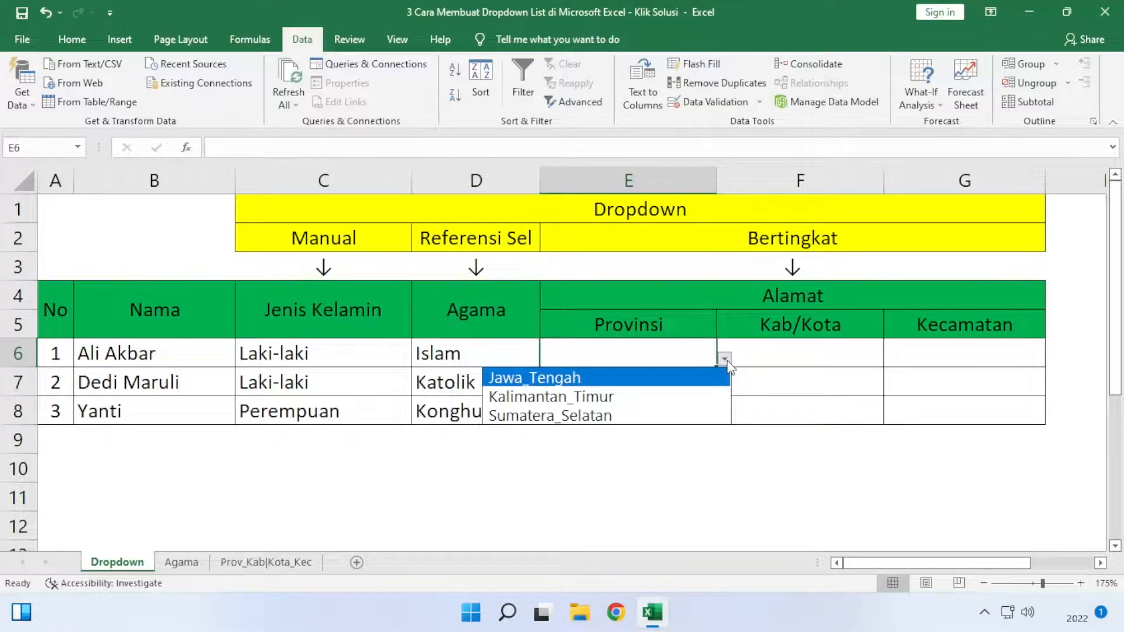
click(669, 395)
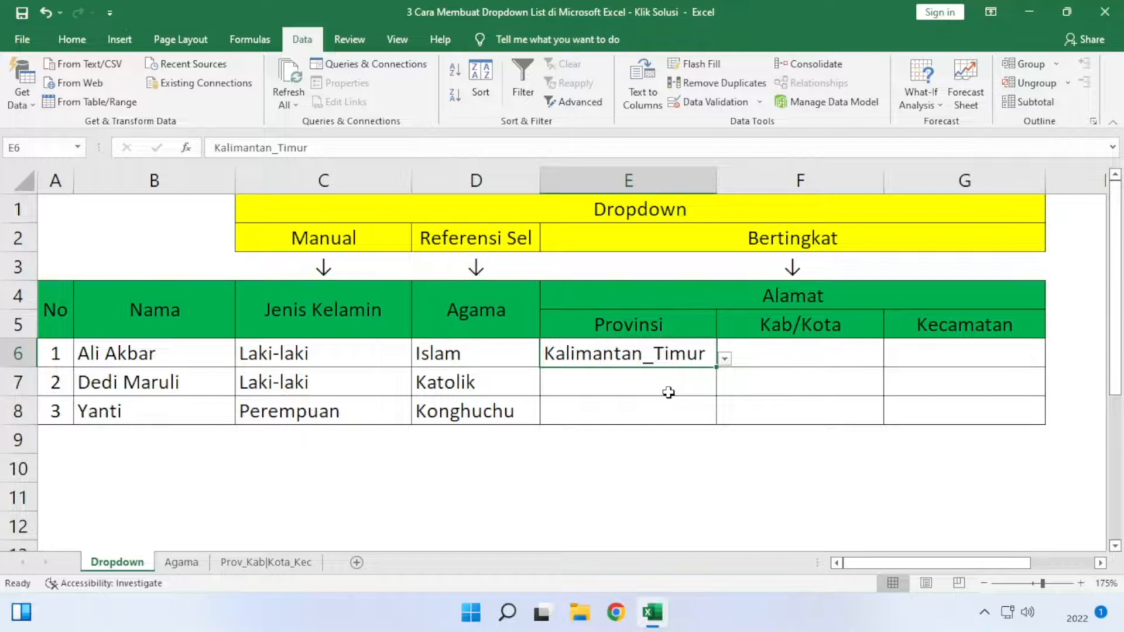
- Restrict Kab/Kota cell F6 to a validation list sourced from =INDIRECT(E6), with a relative reference, and choose Kota_Balikpapan in it
click(758, 352)
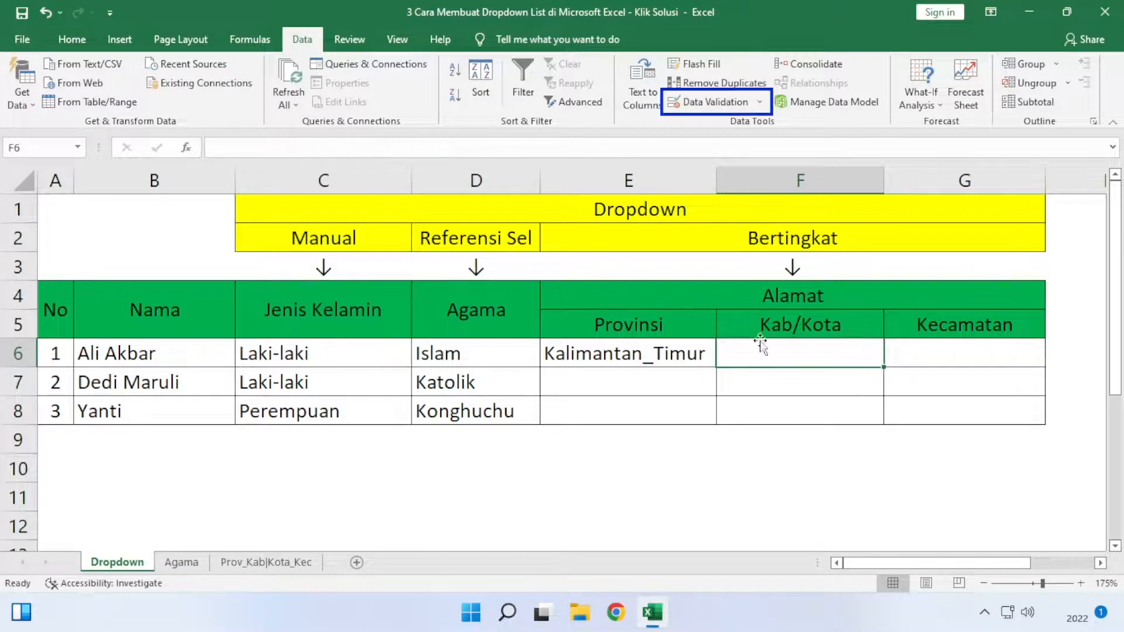
click(702, 105)
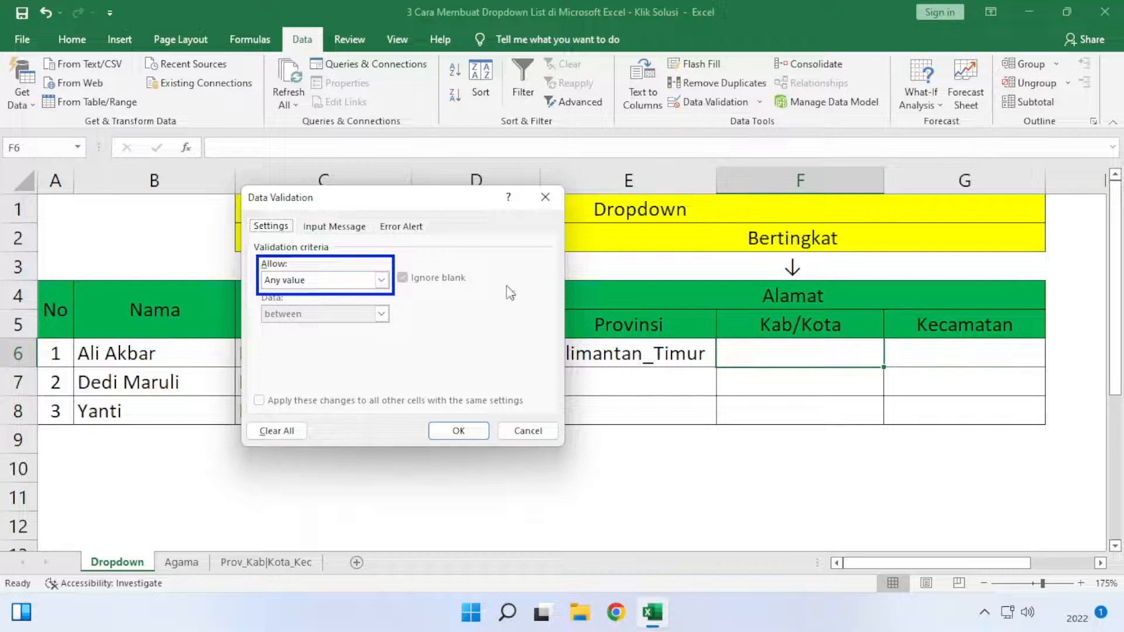
click(381, 280)
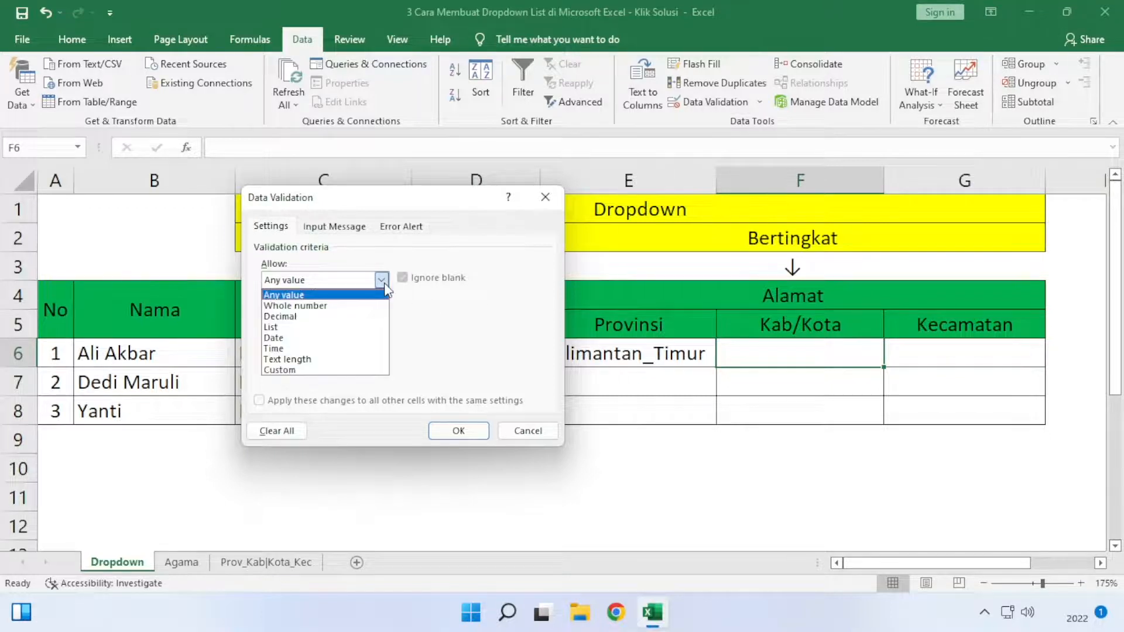
click(350, 327)
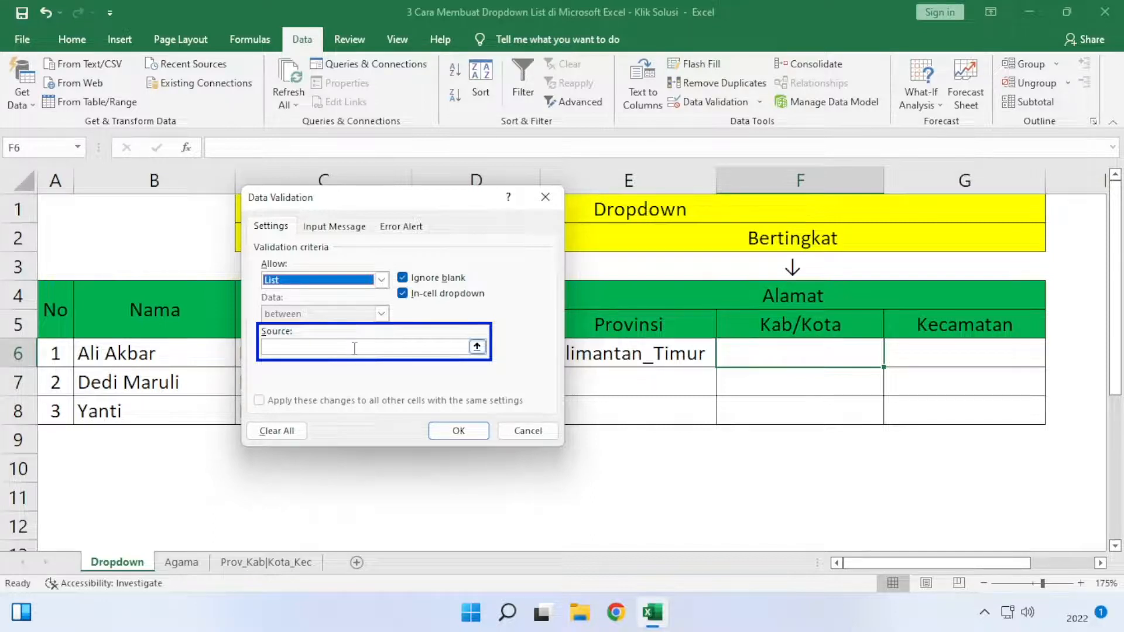
click(354, 348)
text(=INDIRECT()
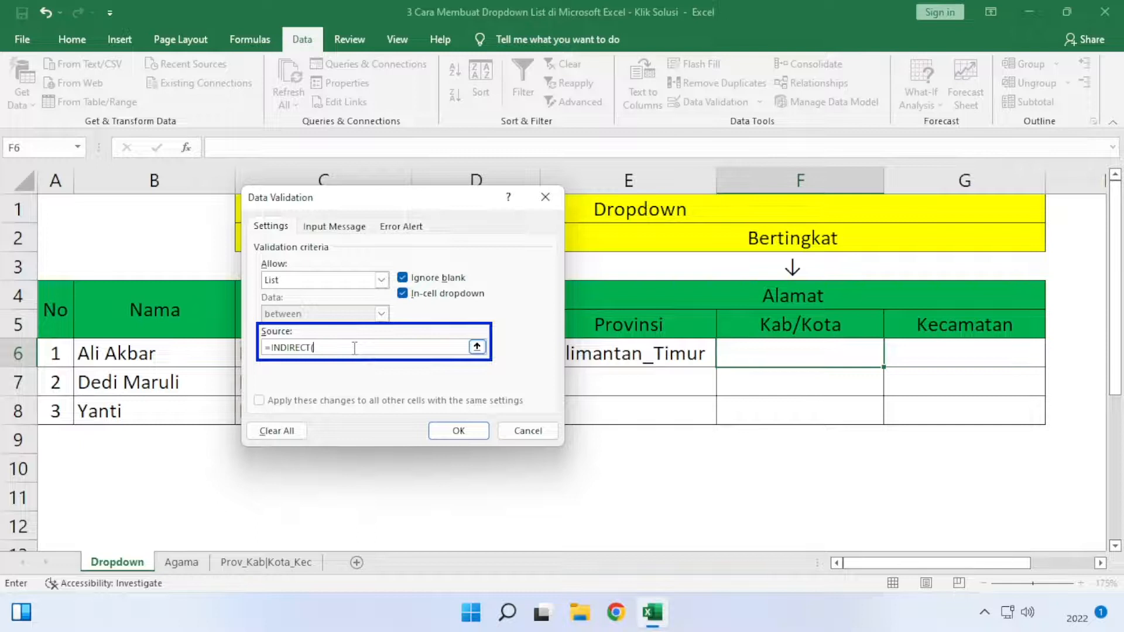
click(610, 353)
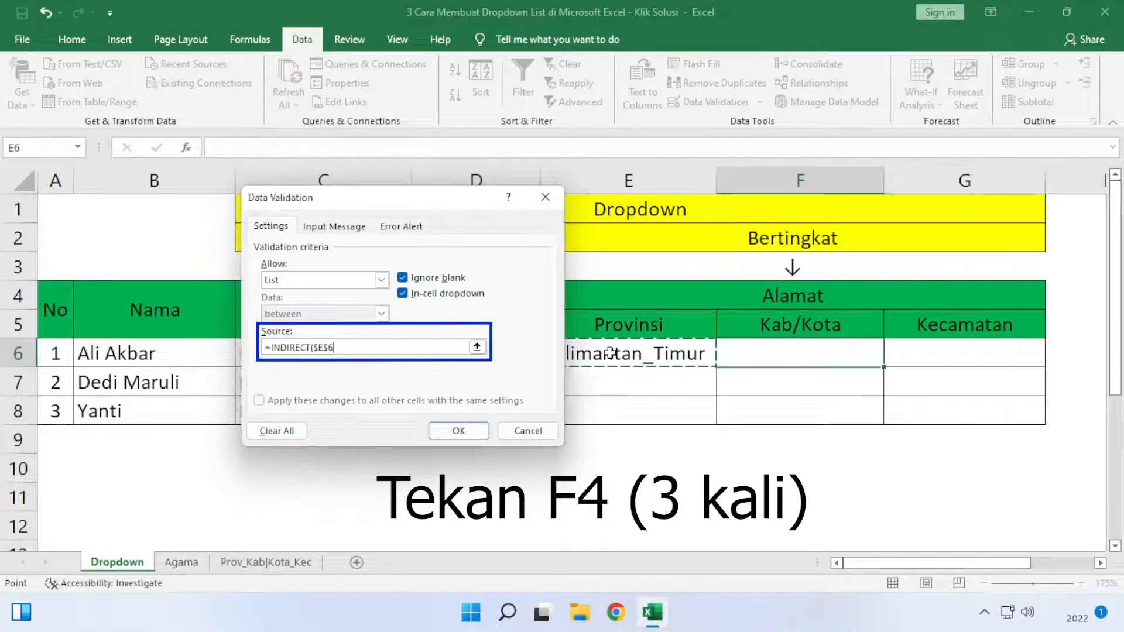
key(F4)
key(F4)
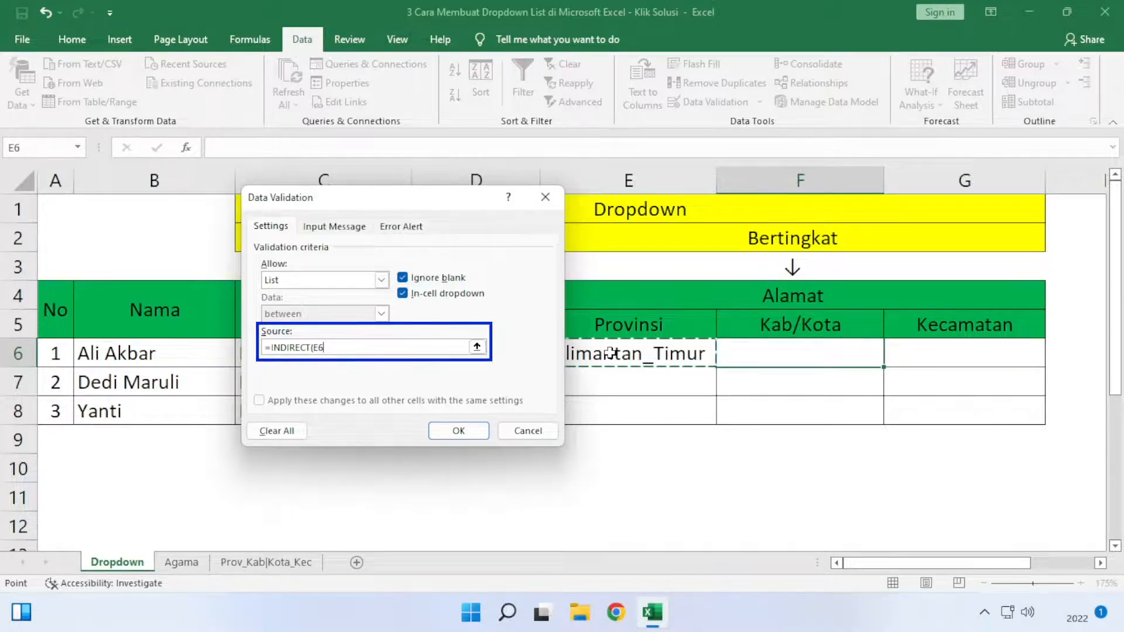
text())
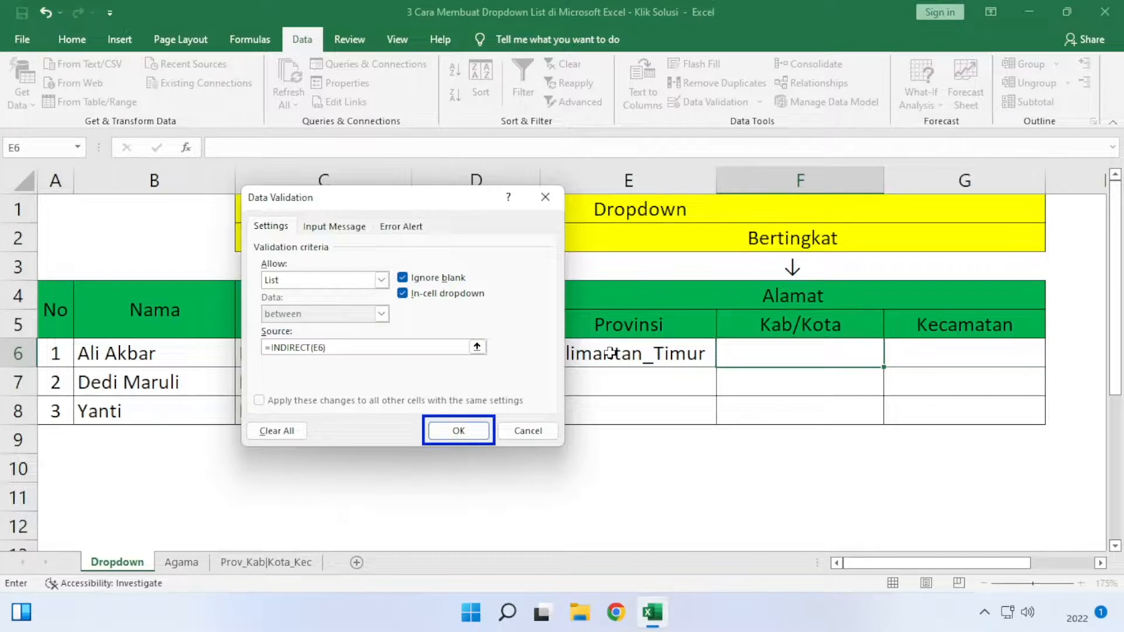
click(458, 431)
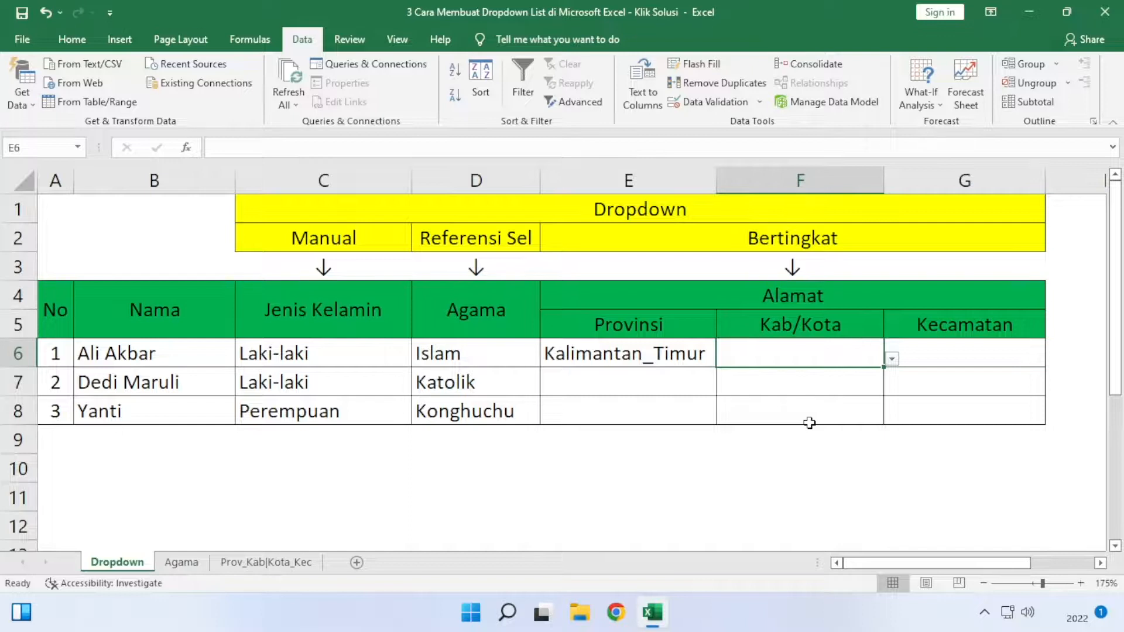
click(891, 359)
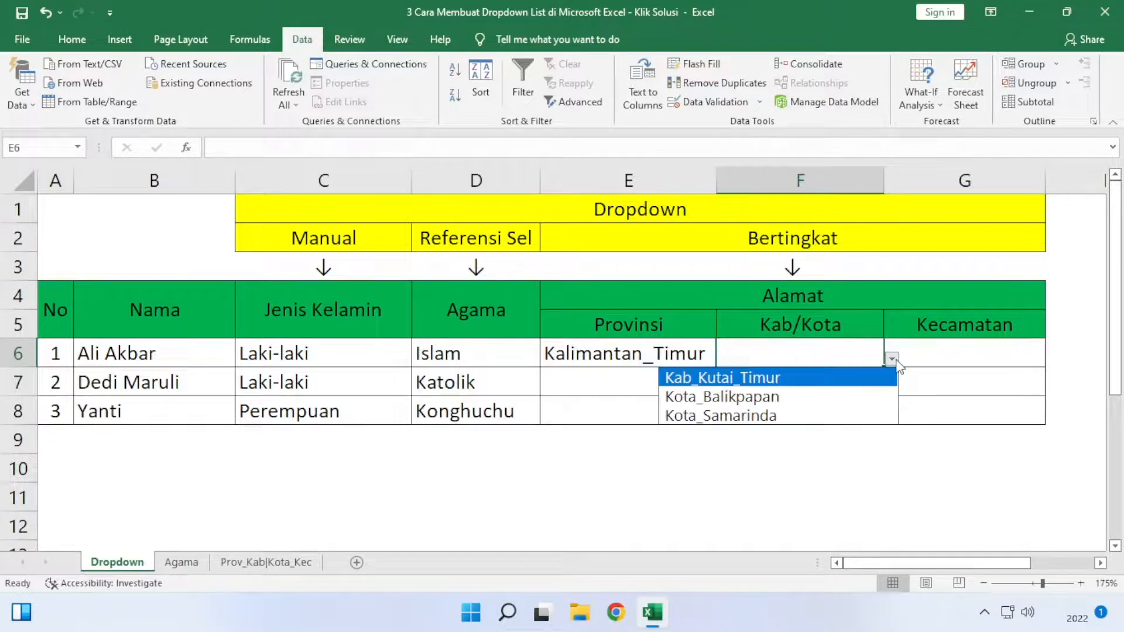
click(792, 398)
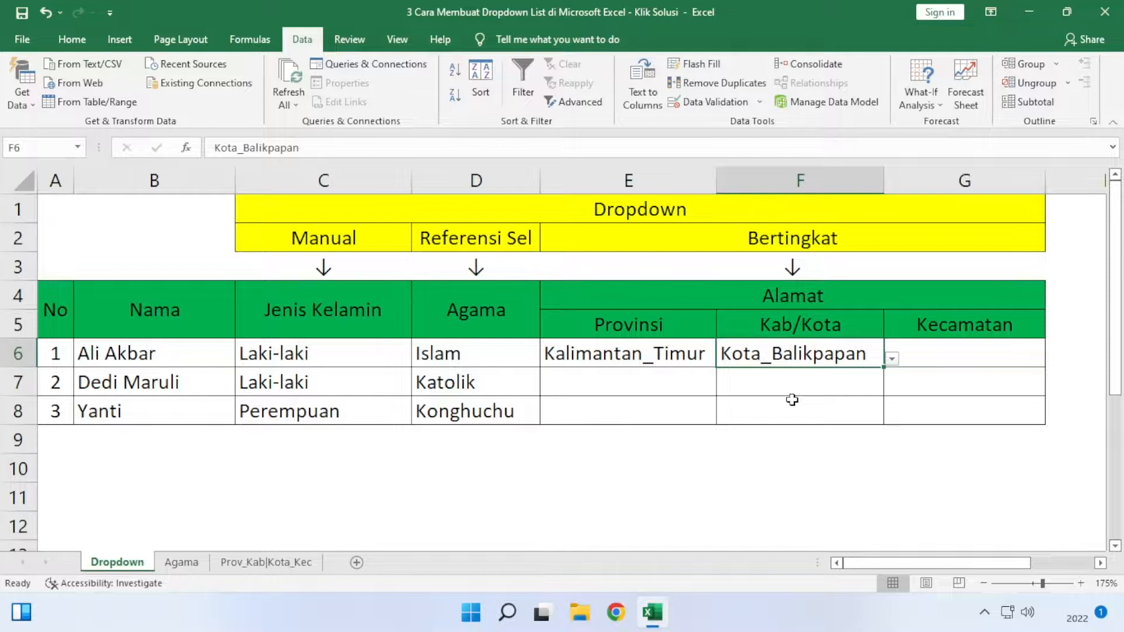
- Restrict Kecamatan cell G6 to a validation list sourced from =INDIRECT(F6), with a relative reference, and choose Damai in it
click(980, 367)
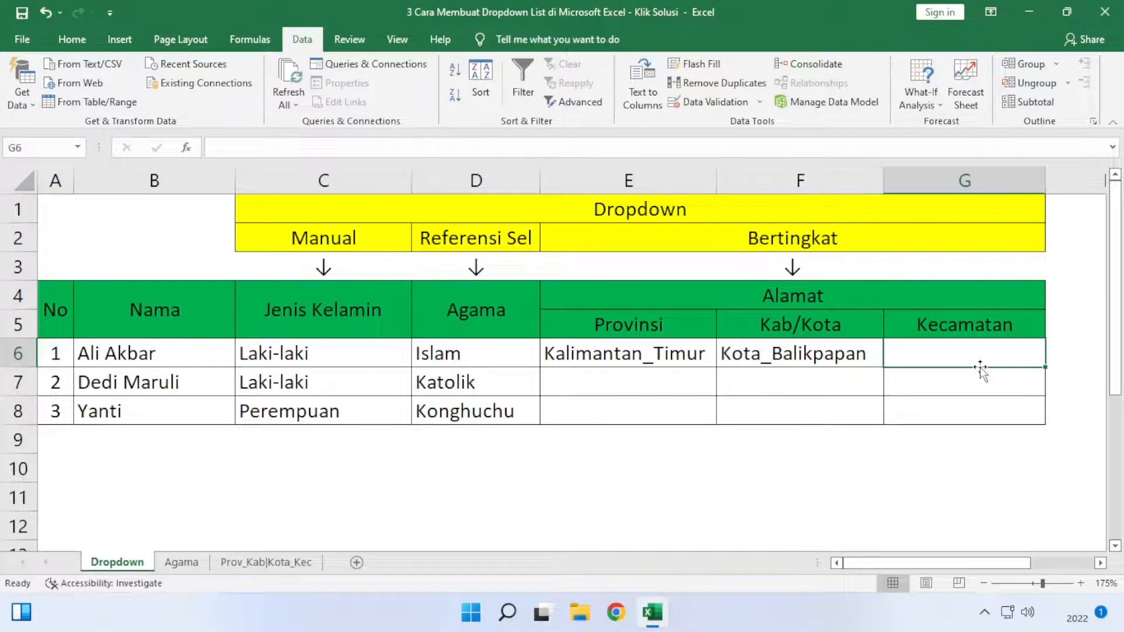
click(703, 104)
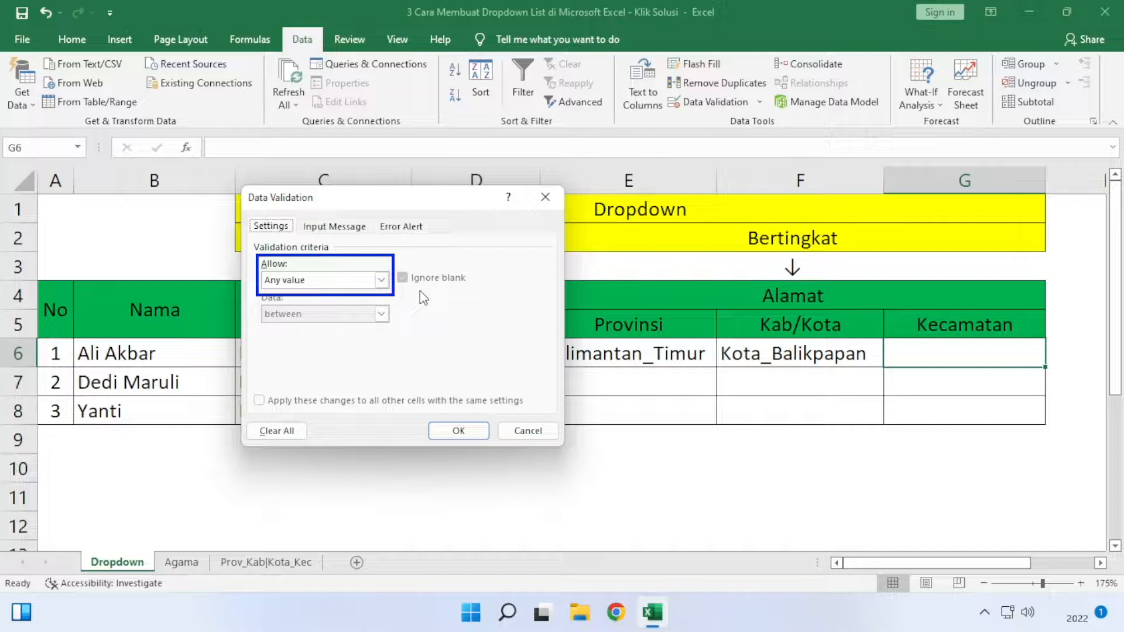
click(382, 281)
click(342, 328)
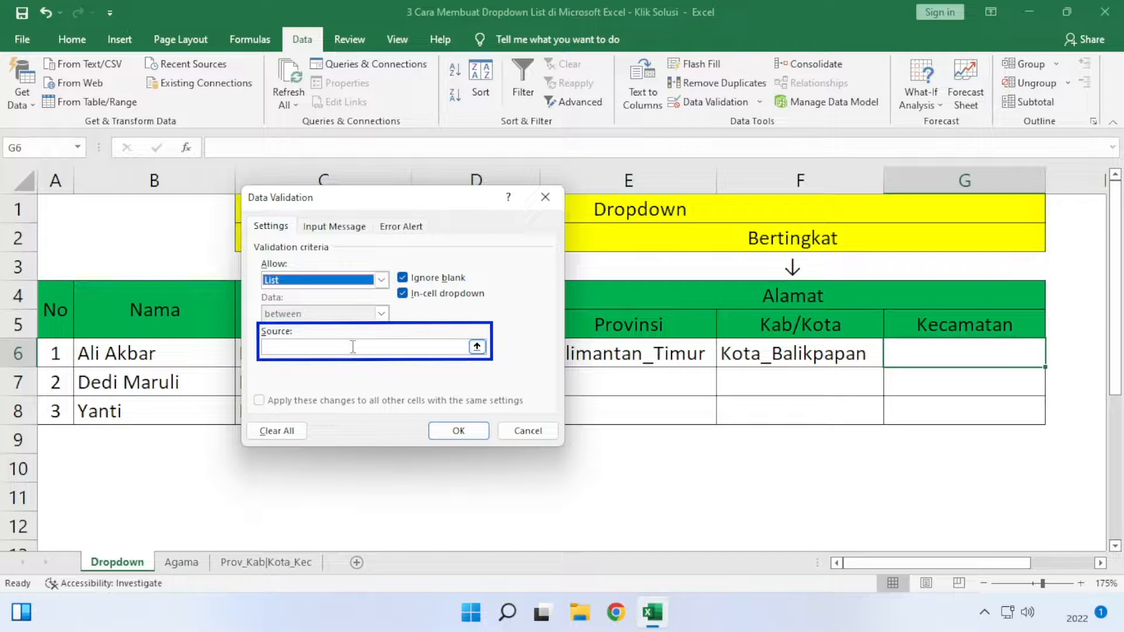
click(356, 349)
text(=INDIRECT)
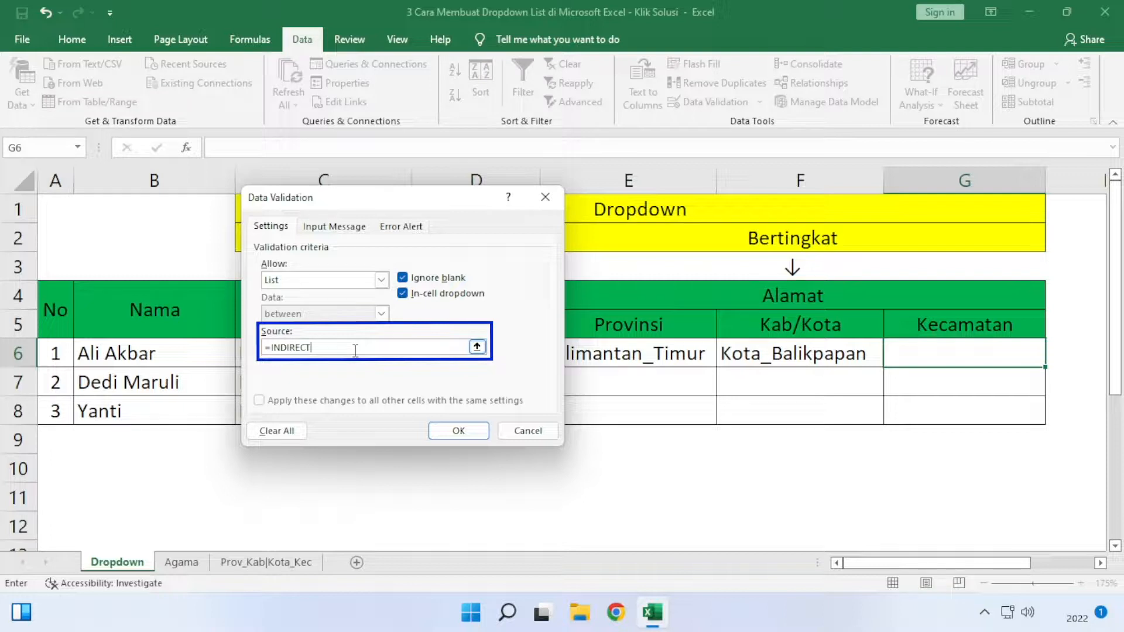
text(()
click(791, 350)
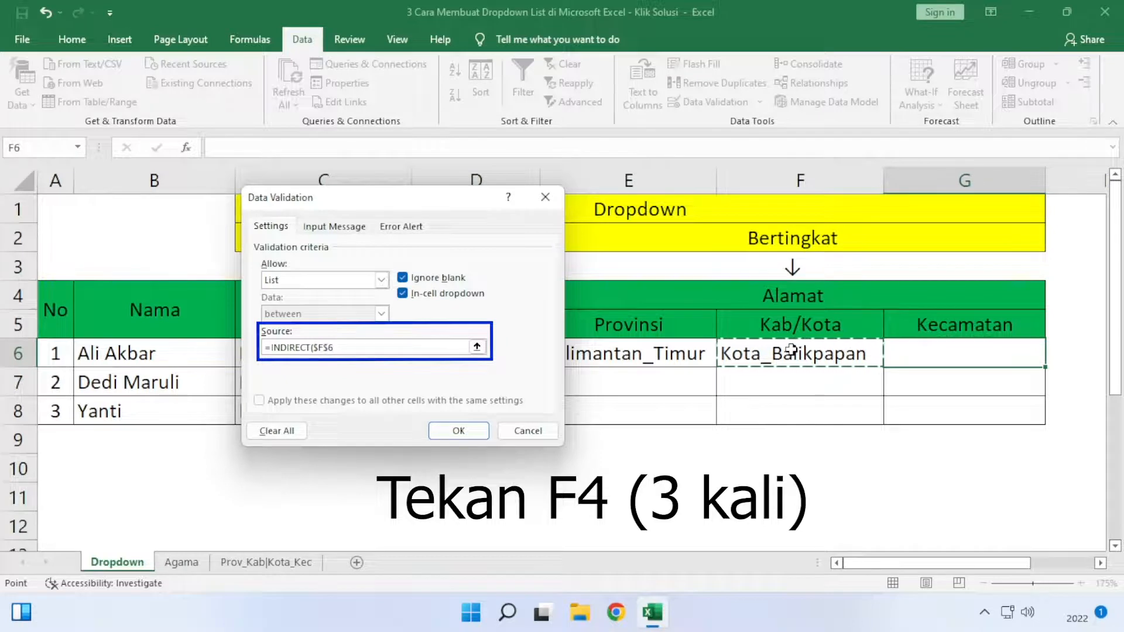
key(F4)
key(F4)
key(F4)
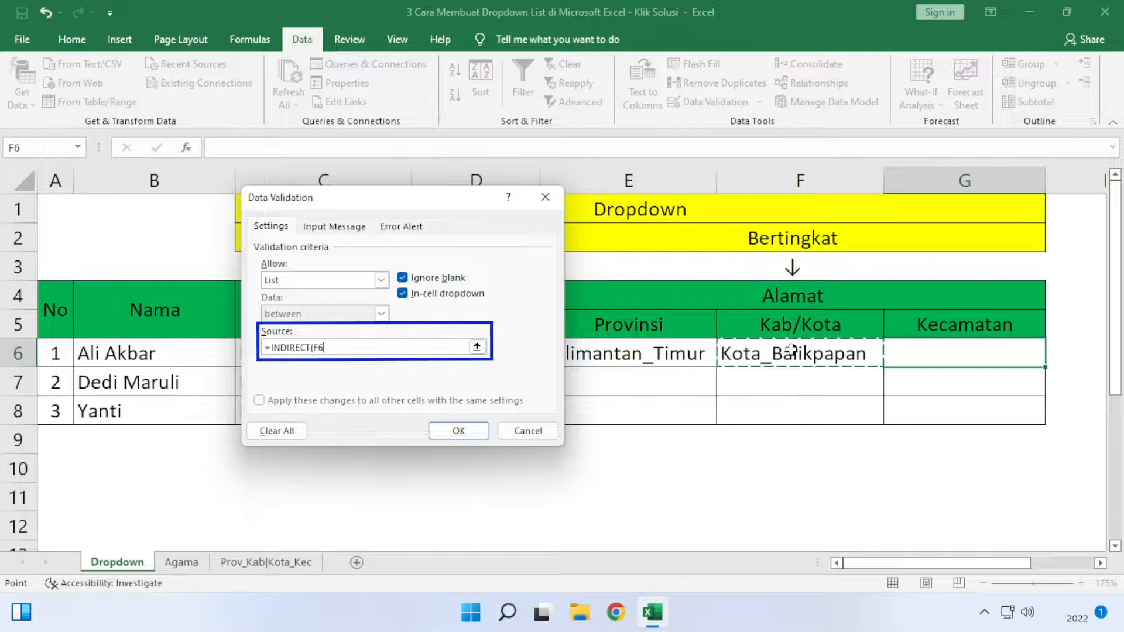
text())
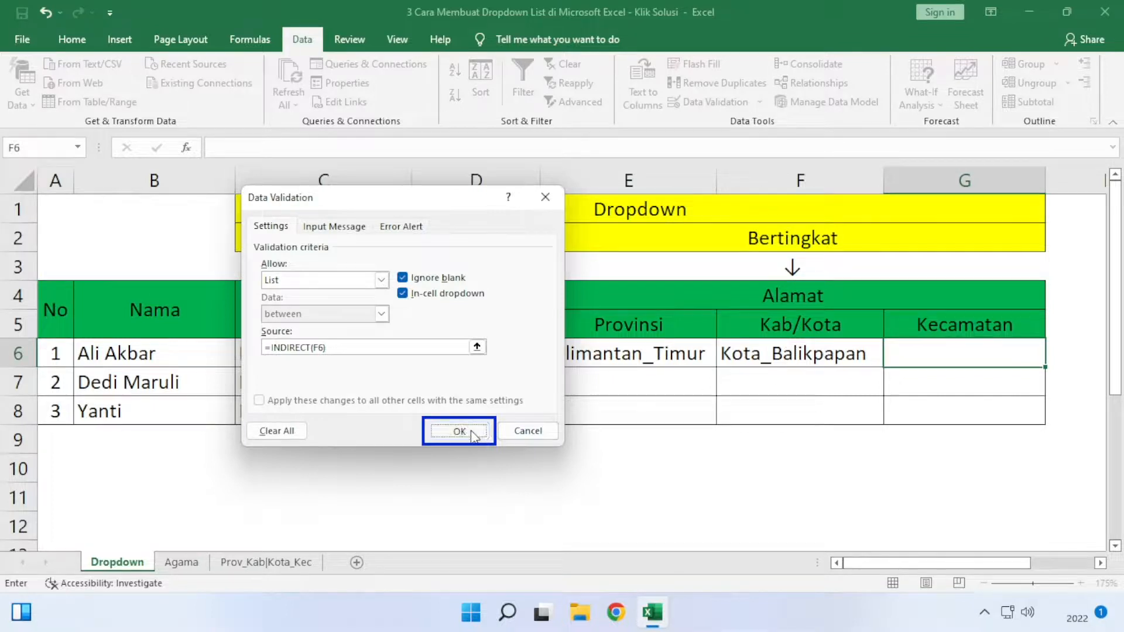
click(469, 431)
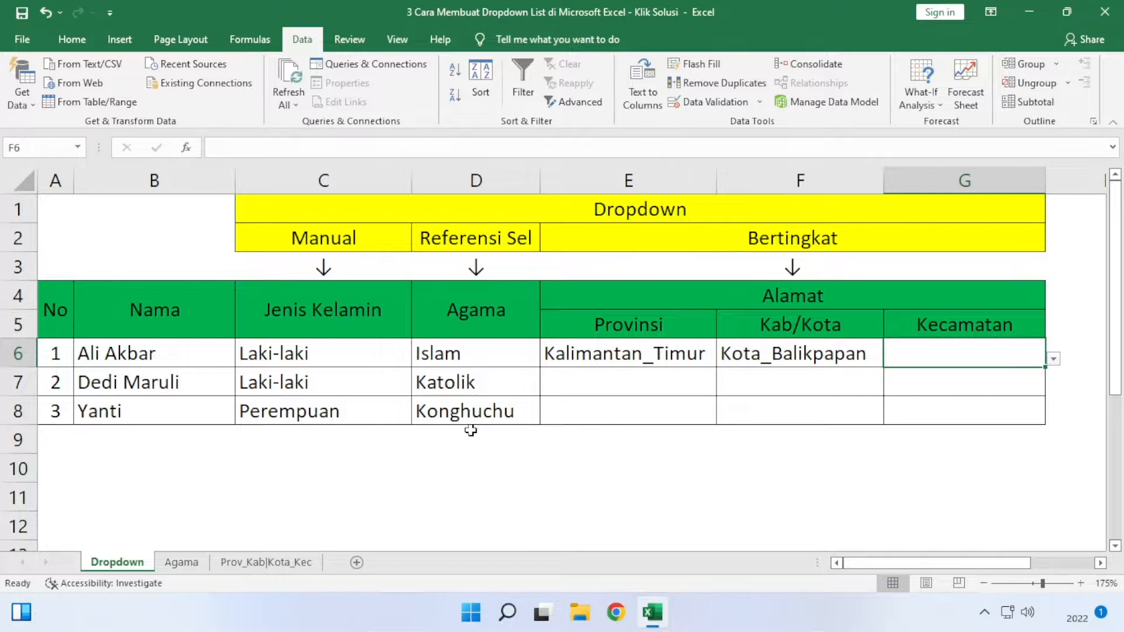
click(1053, 358)
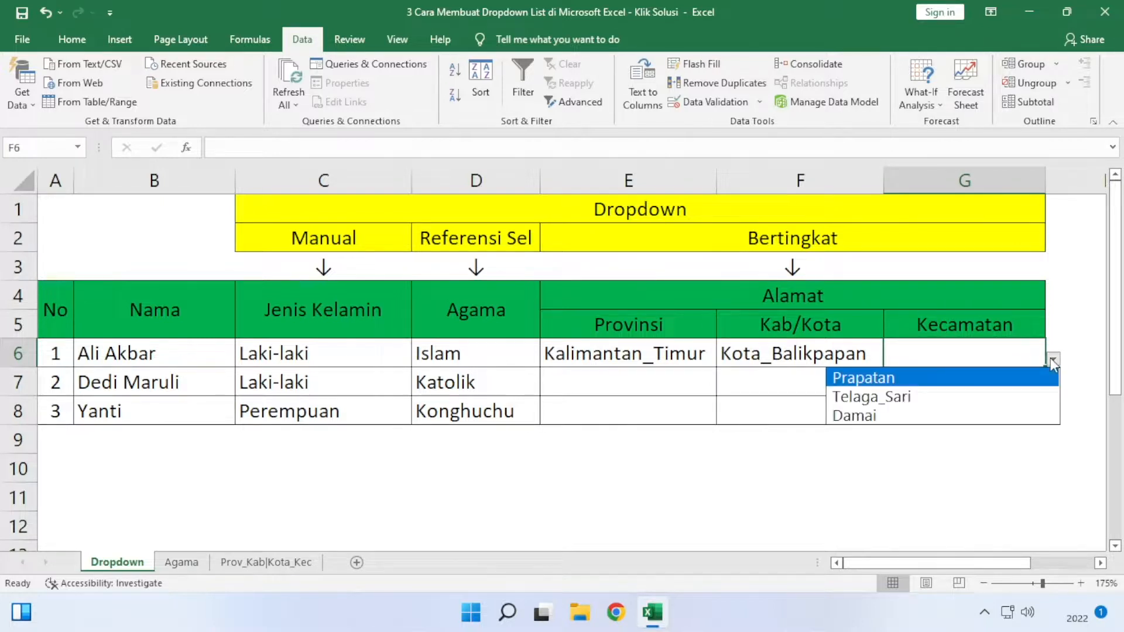
click(1034, 413)
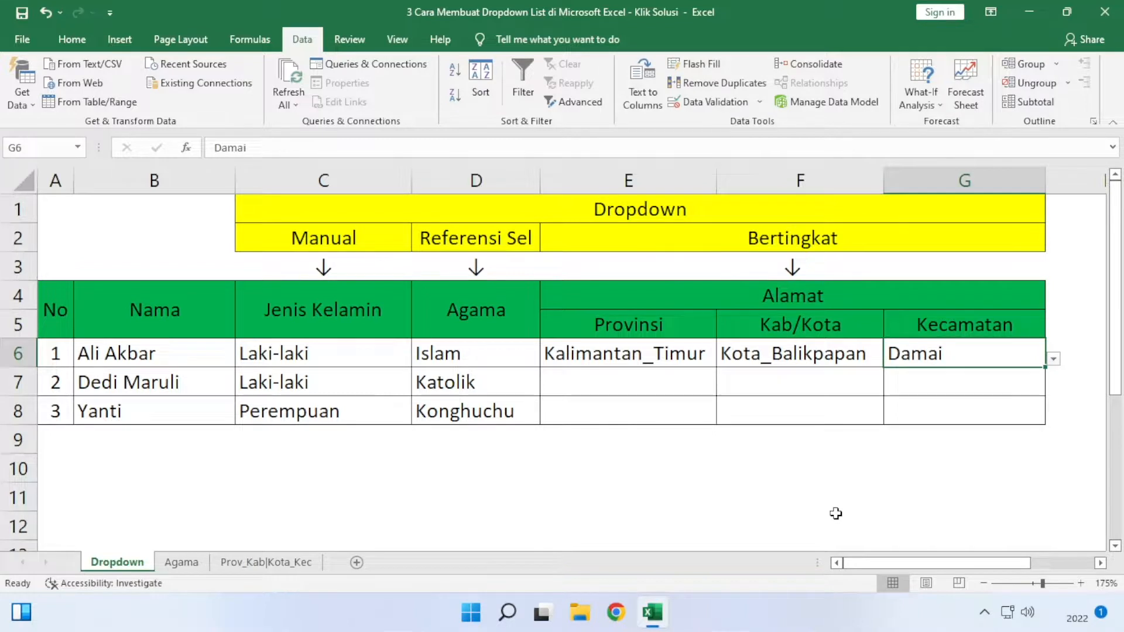
- Clear the address values in E6:G6 and fill the emptied dropdown cells down through row 8
click(941, 410)
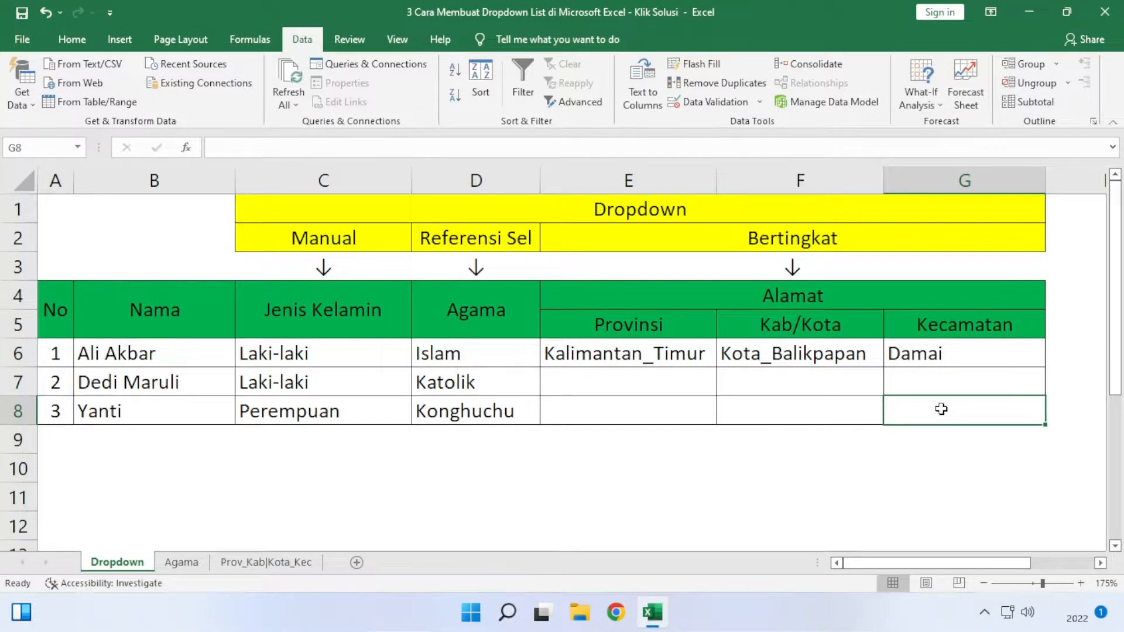
drag(692, 356, 899, 352)
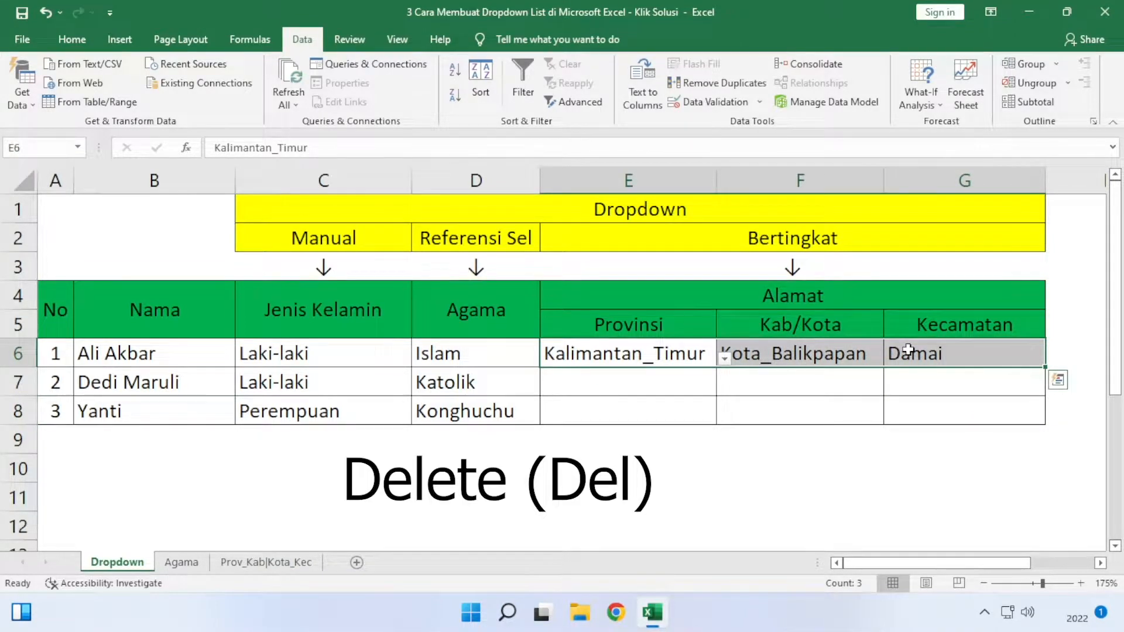
key(Delete)
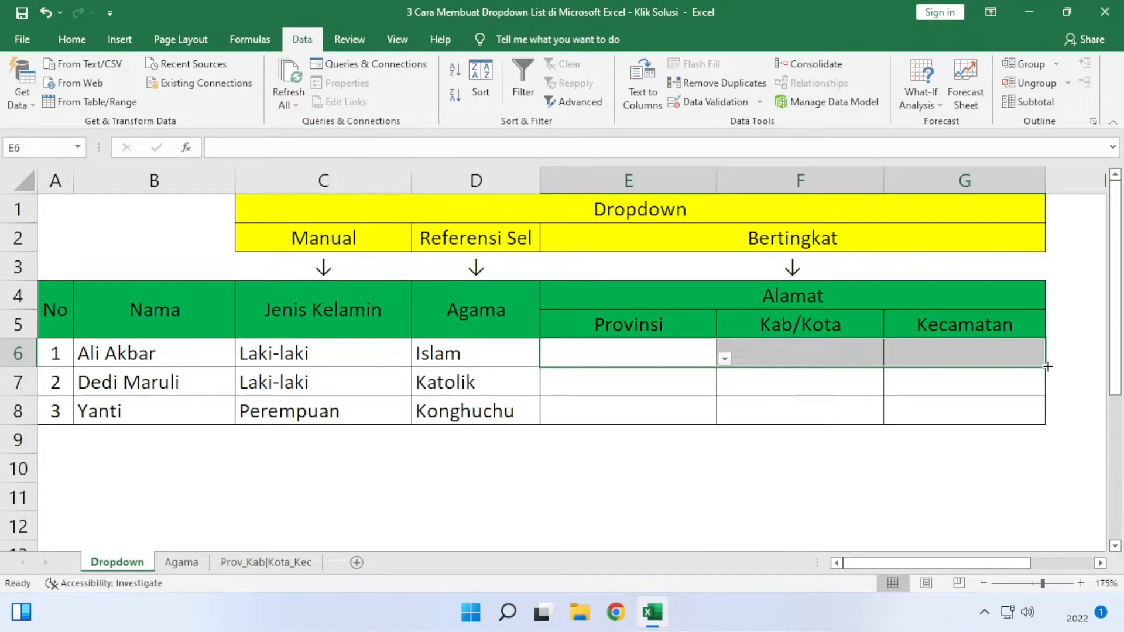
drag(1048, 367, 1052, 422)
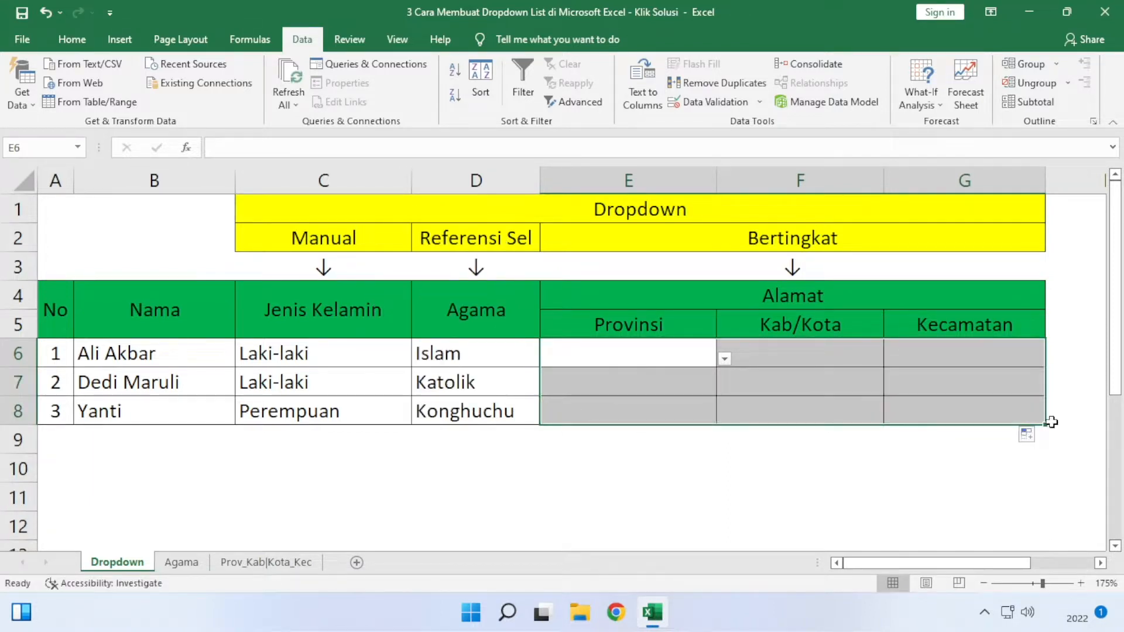
- In row 6, choose Sumatera_Selatan as Provinsi, Kota_Palembang as Kab/Kota and Jakabaring as Kecamatan from the dropdown lists
click(688, 368)
click(724, 359)
click(619, 416)
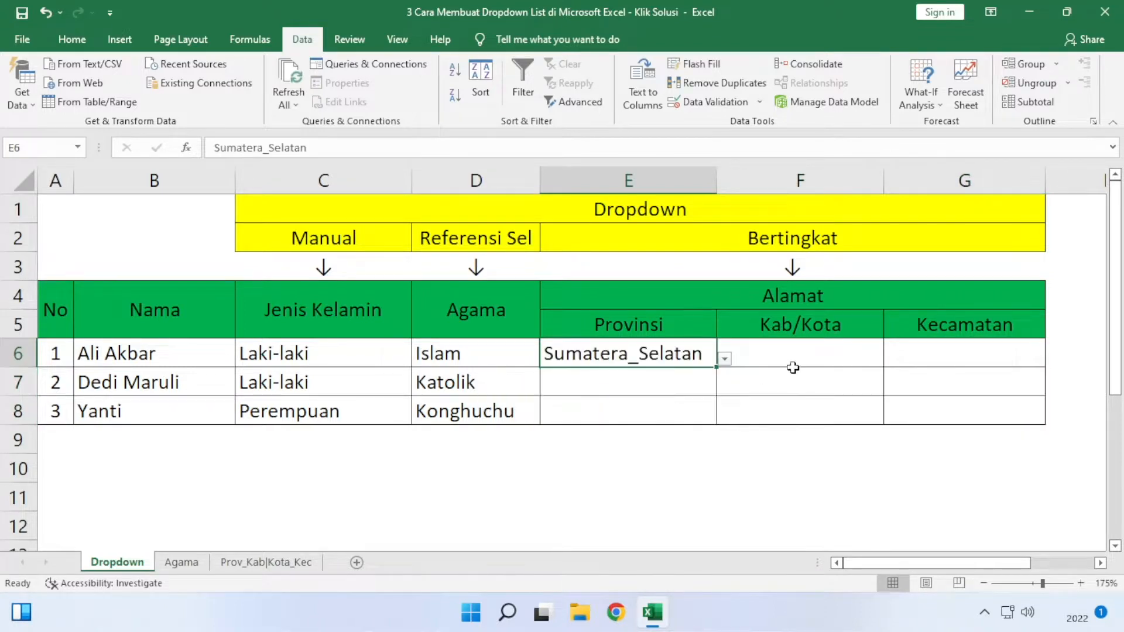
click(796, 363)
click(891, 359)
click(773, 412)
click(958, 354)
click(1053, 359)
click(917, 378)
- In row 7, choose Jawa_Tengah as Provinsi, Kota_Semarang as Kab/Kota and Semarang_Timur as Kecamatan from the dropdown lists
click(697, 383)
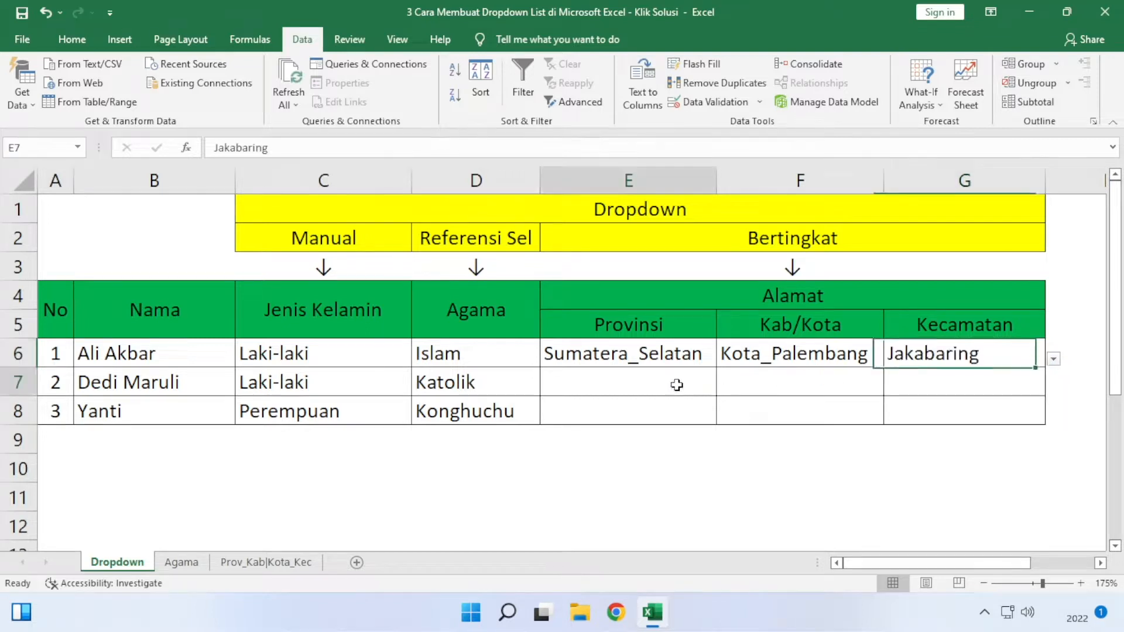
click(725, 388)
click(678, 406)
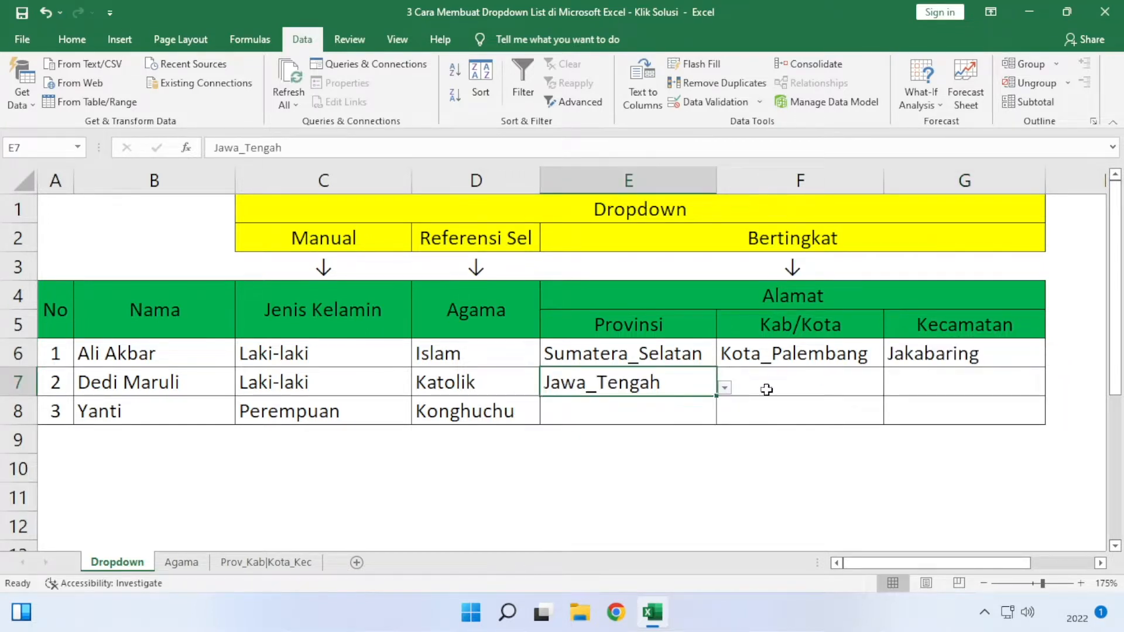
click(765, 388)
click(891, 388)
click(765, 426)
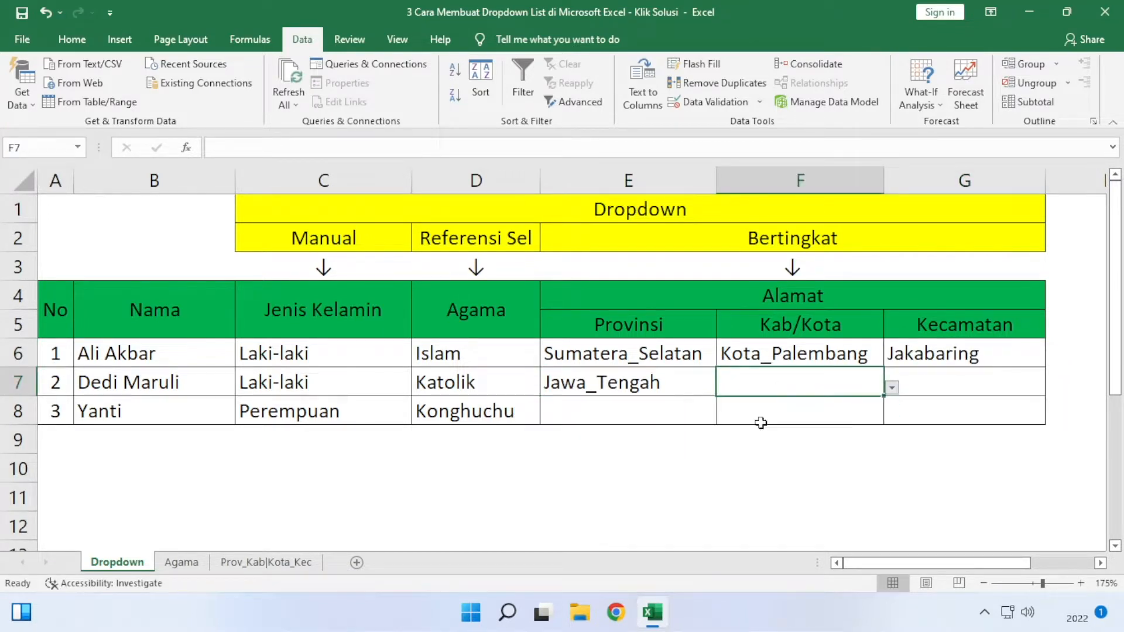
click(1011, 386)
click(1052, 388)
click(871, 446)
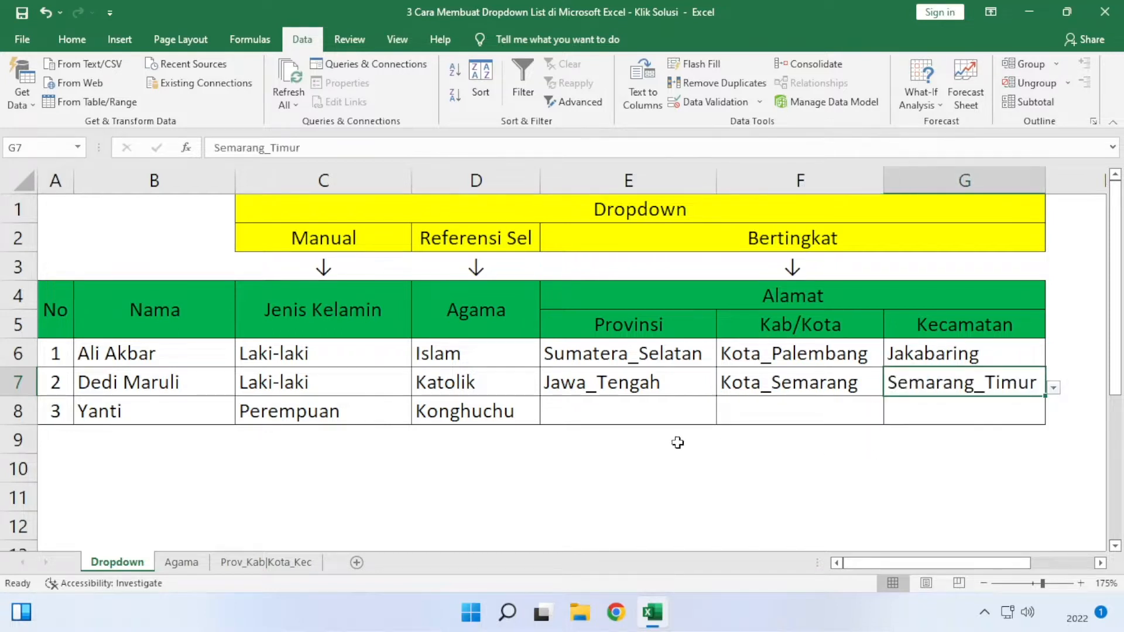
- In row 8, choose Kalimantan_Timur as Provinsi, Kab_Kutai_Timur as Kab/Kota and Batu_Ampar as Kecamatan from the dropdown lists
click(673, 411)
click(725, 416)
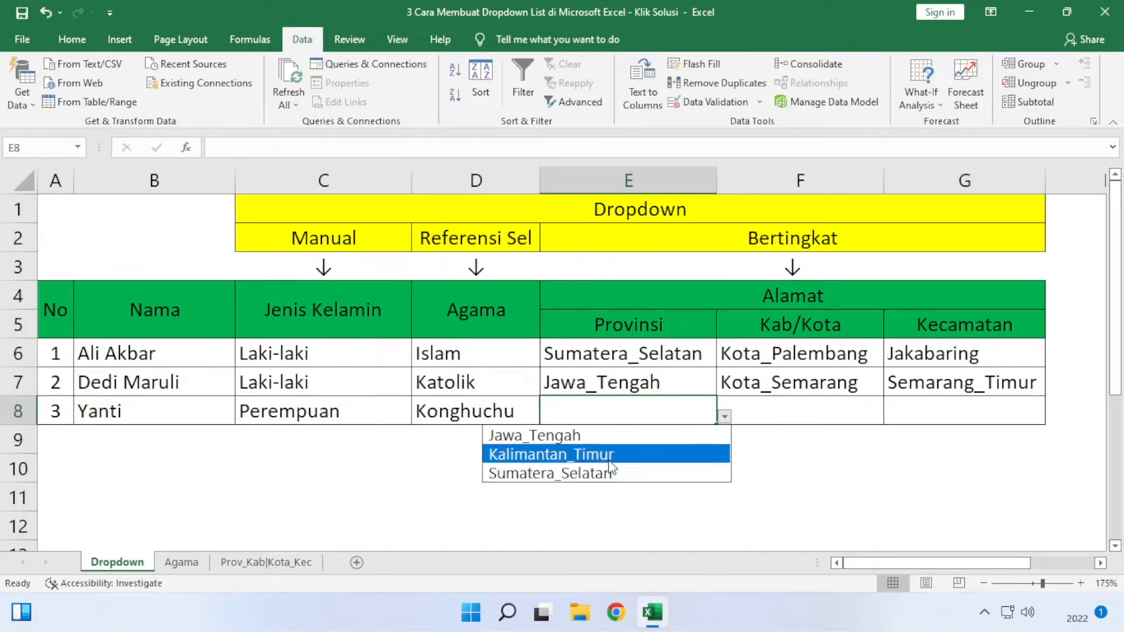
click(649, 455)
click(850, 409)
click(892, 417)
click(815, 445)
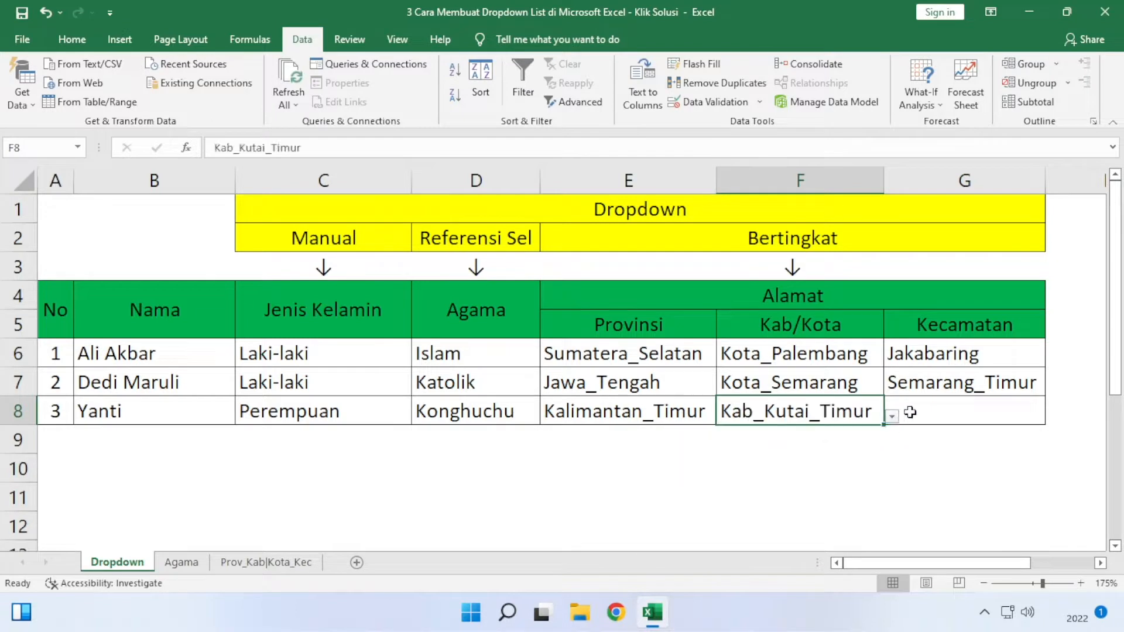
click(1001, 409)
click(1053, 417)
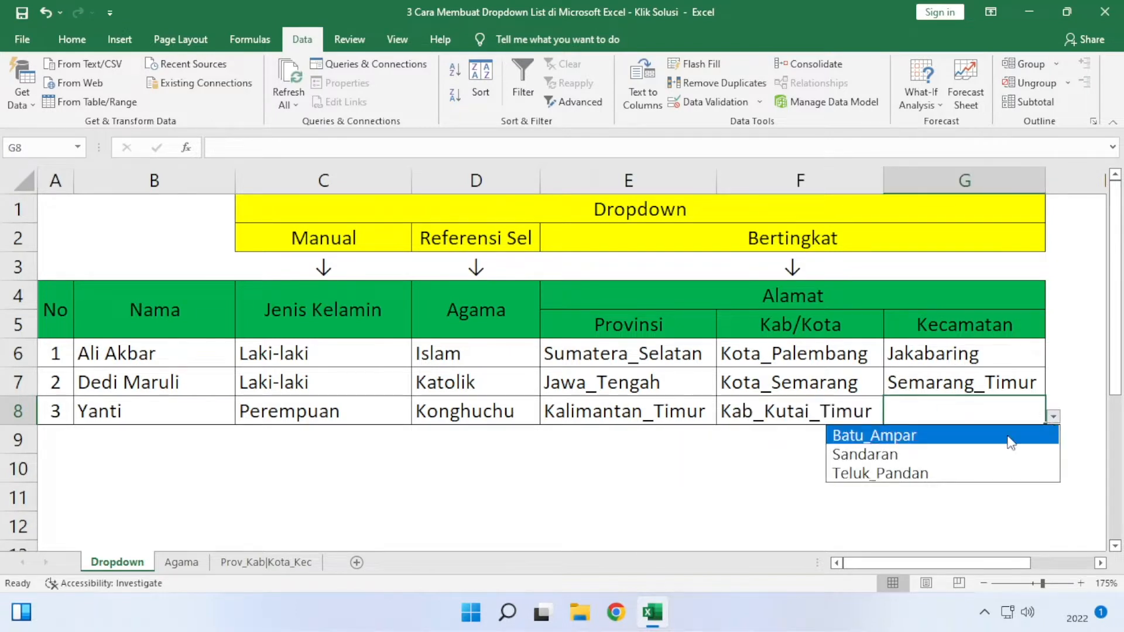
click(945, 439)
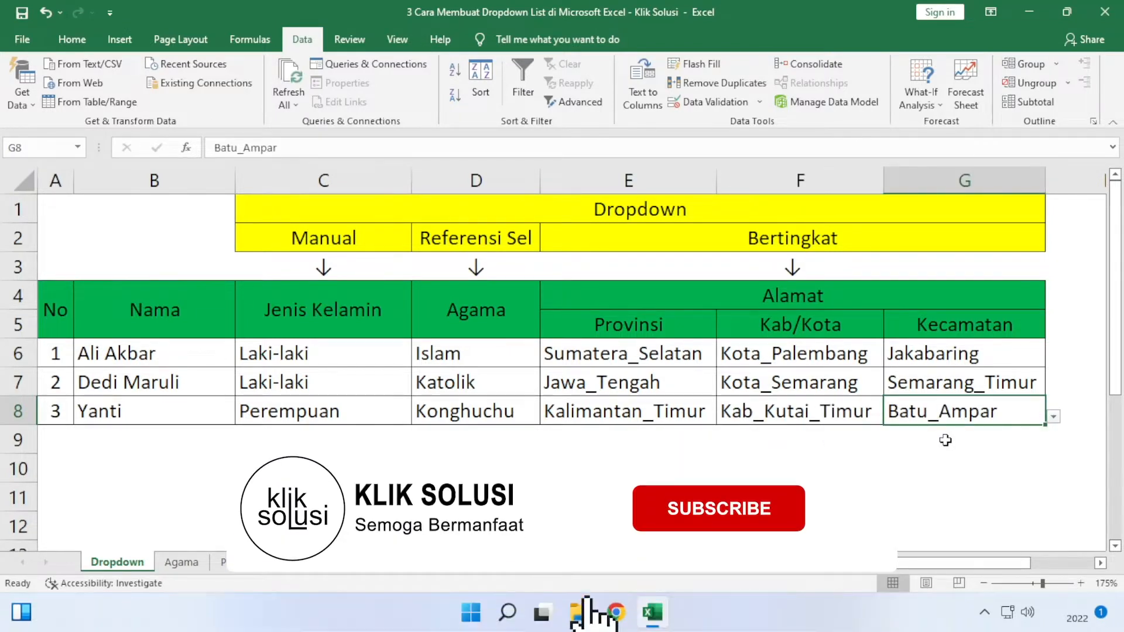